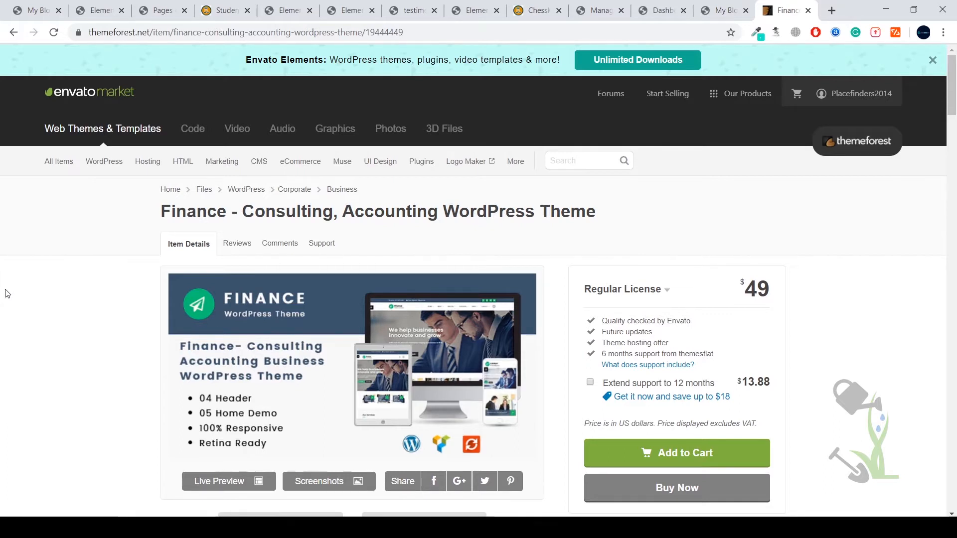
Examine the Finance theme's item page, including its header styles, homepage layouts and team section
scroll(411, 394, down, 8)
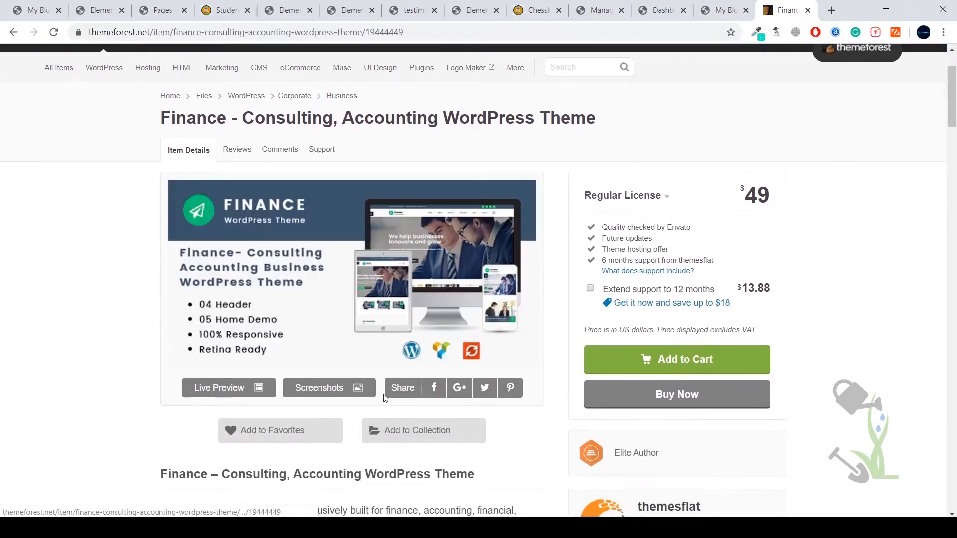
scroll(483, 346, down, 9)
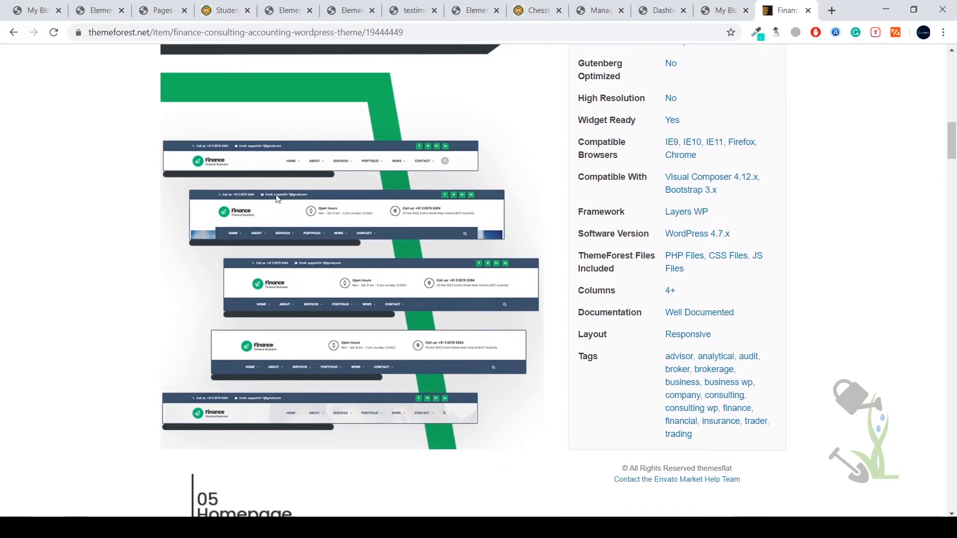
scroll(405, 241, down, 15)
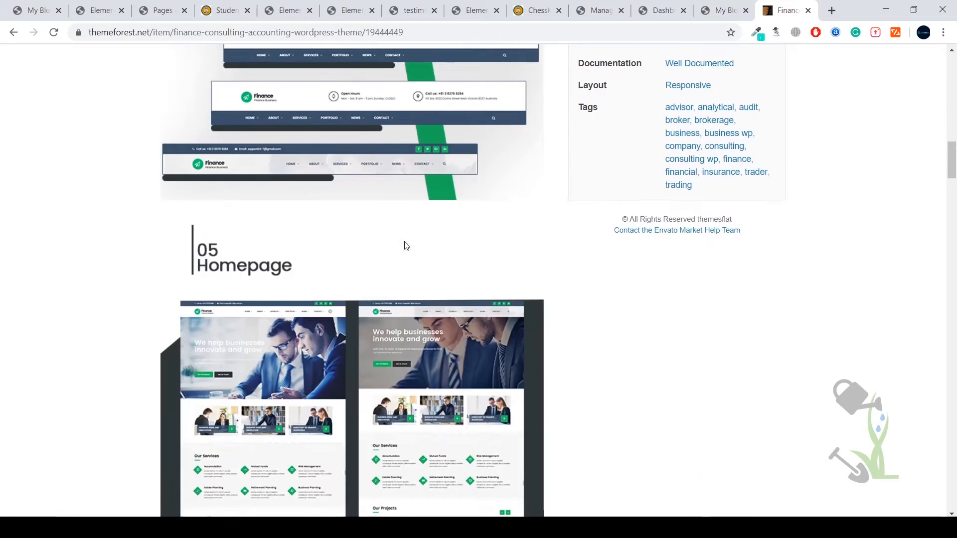
scroll(397, 285, down, 15)
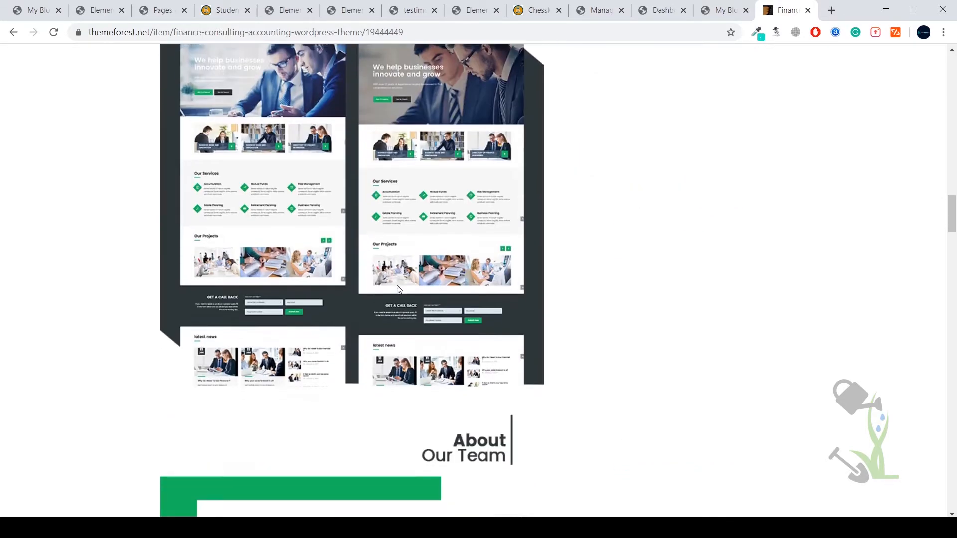
scroll(593, 353, up, 20)
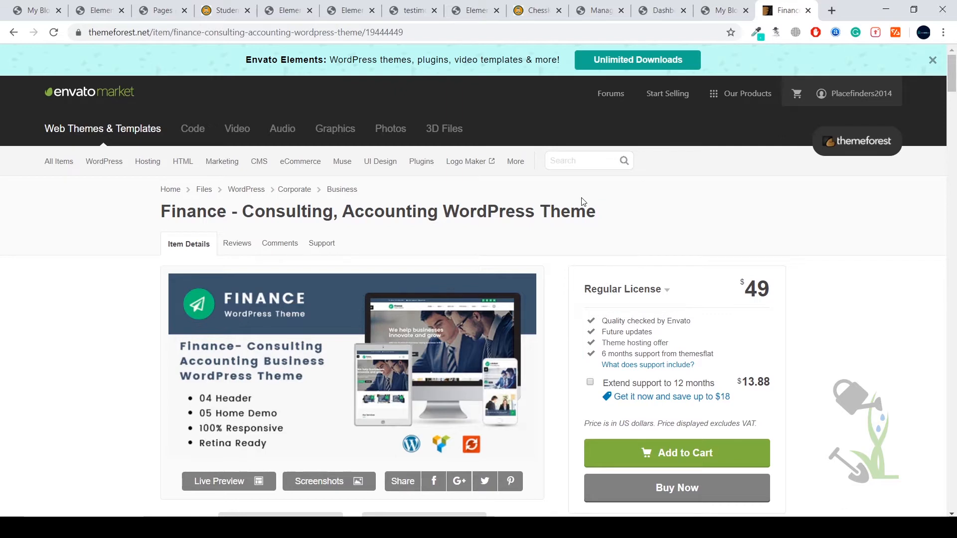
Open the Finance theme's live preview and close the preview page
scroll(584, 202, down, 4)
click(209, 297)
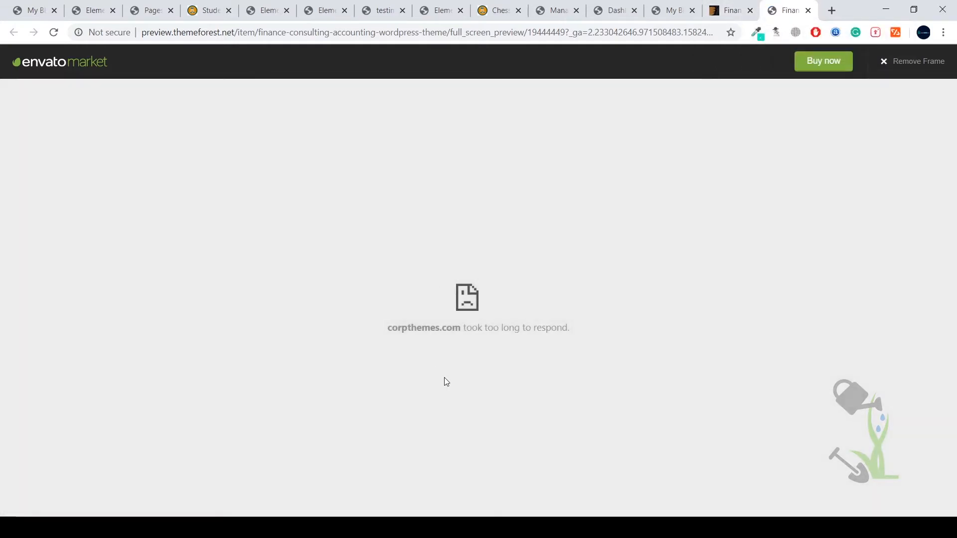
drag(387, 330, 605, 331)
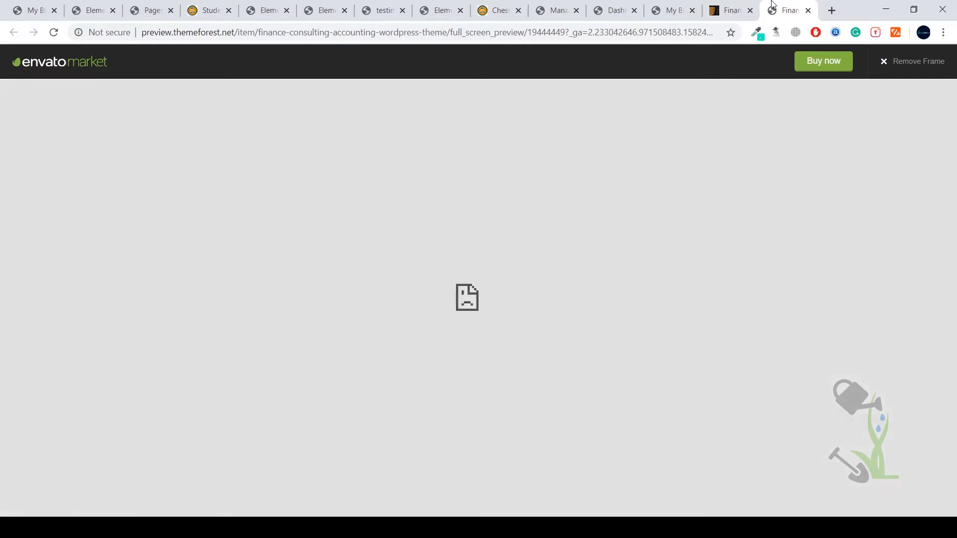
key(ctrl+w)
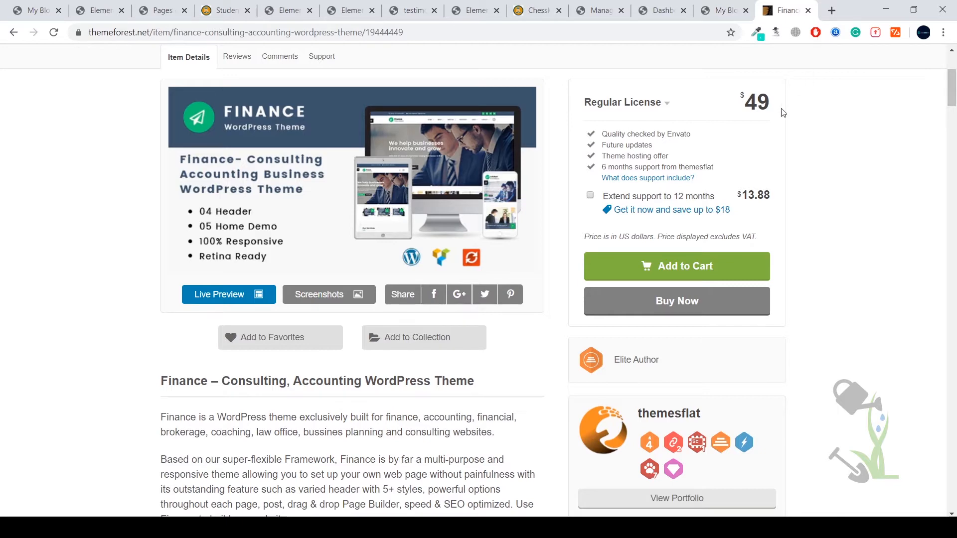
Check the Regular License price and compare it with the Finance Consulting Accounting theme's product page on srmehranclub.com
scroll(753, 109, up, 3)
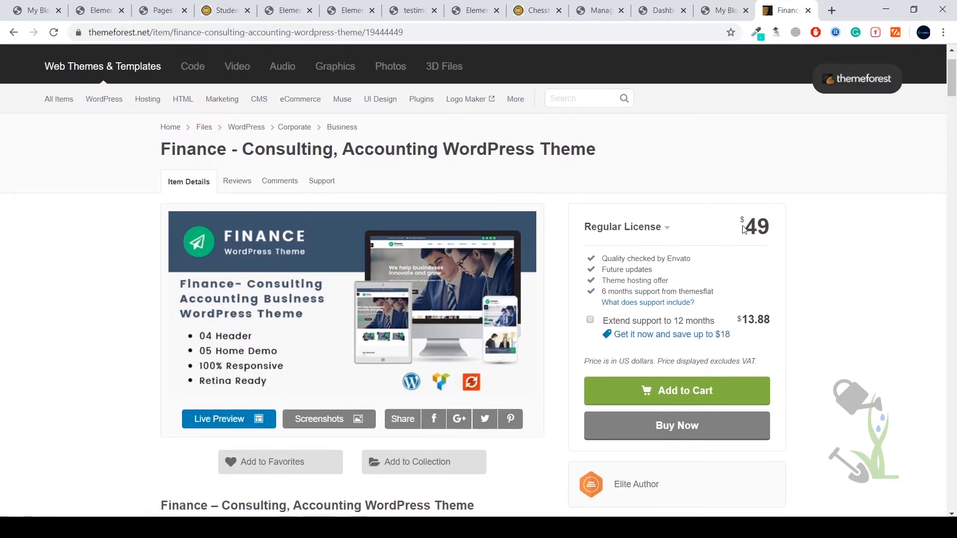
drag(743, 229, 779, 228)
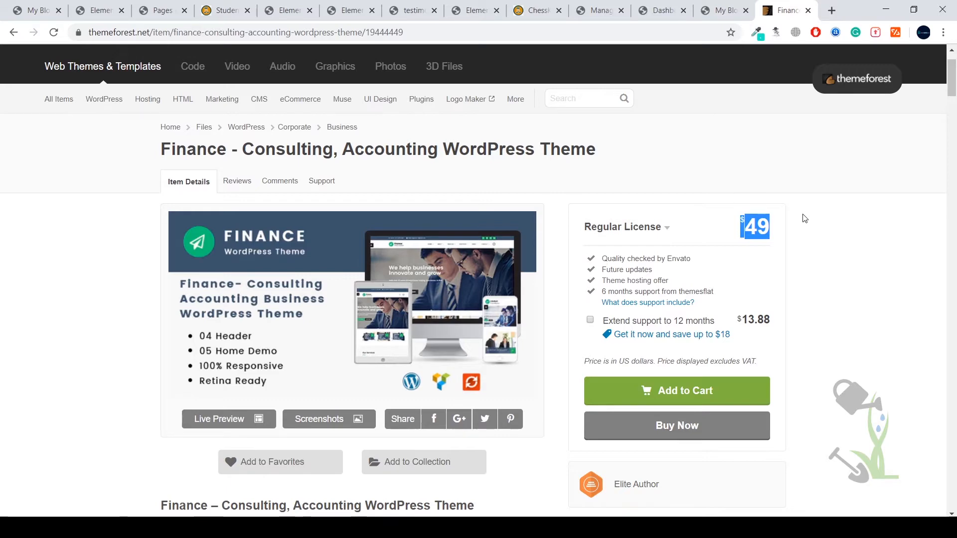
key(alt+Tab)
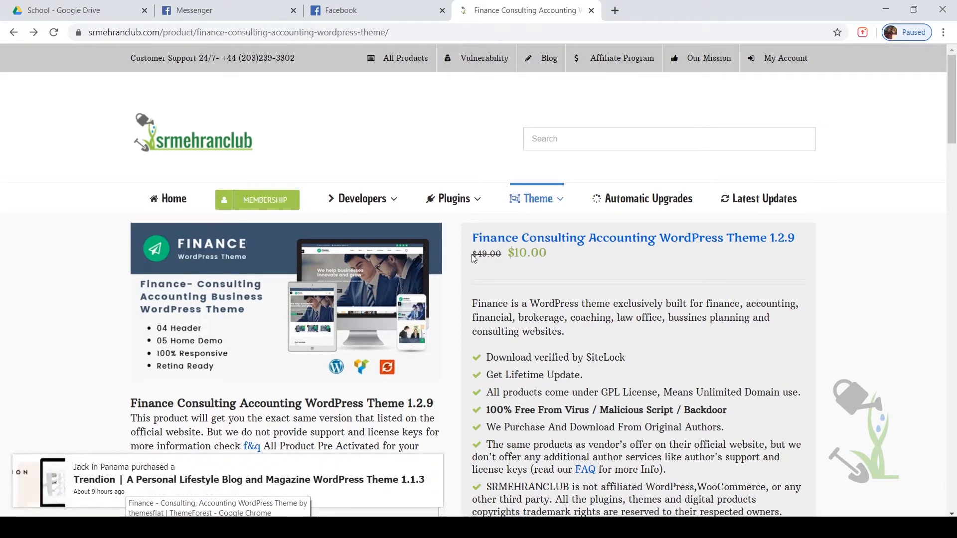
scroll(473, 258, down, 5)
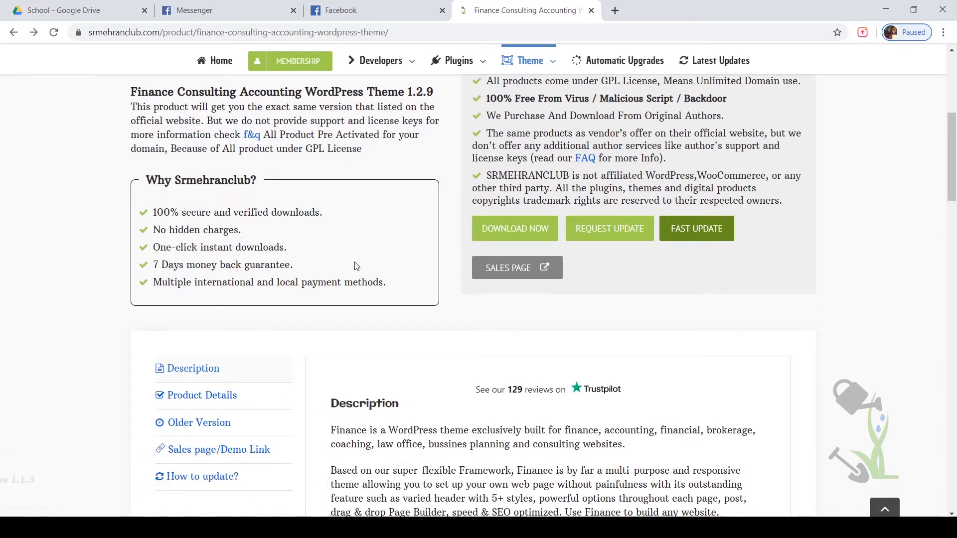
scroll(486, 239, up, 2)
scroll(485, 235, up, 1)
scroll(485, 235, down, 1)
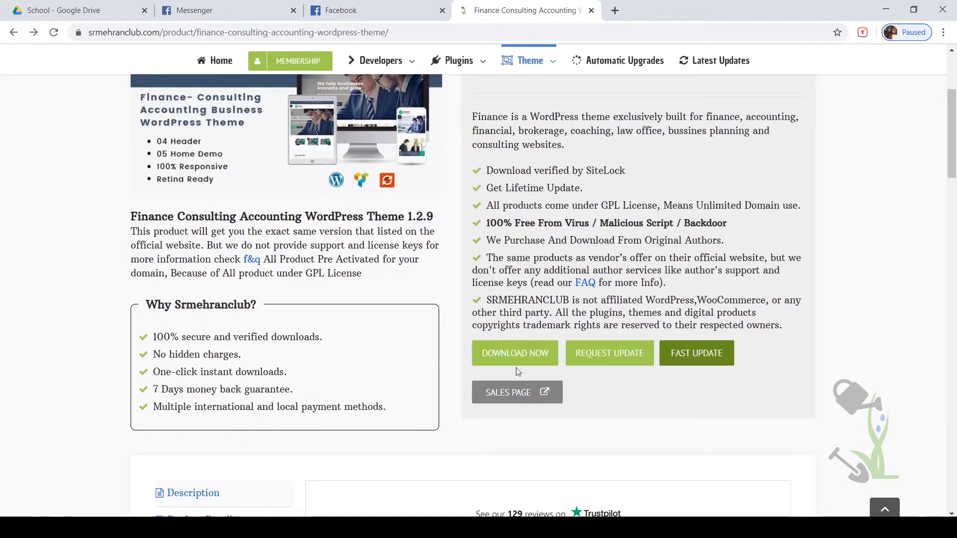
Start downloading the Finance theme archive from srmehranclub.com and cancel the download
click(516, 365)
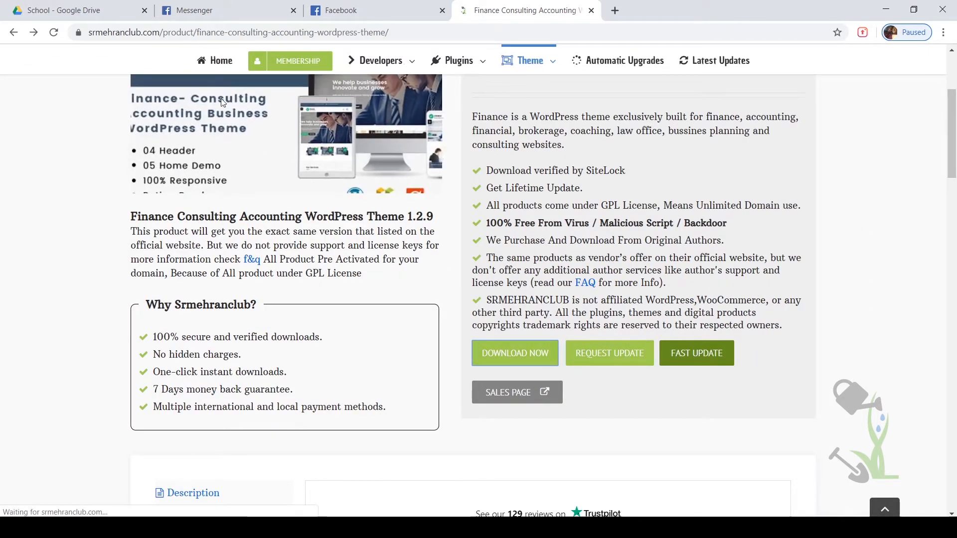
click(128, 504)
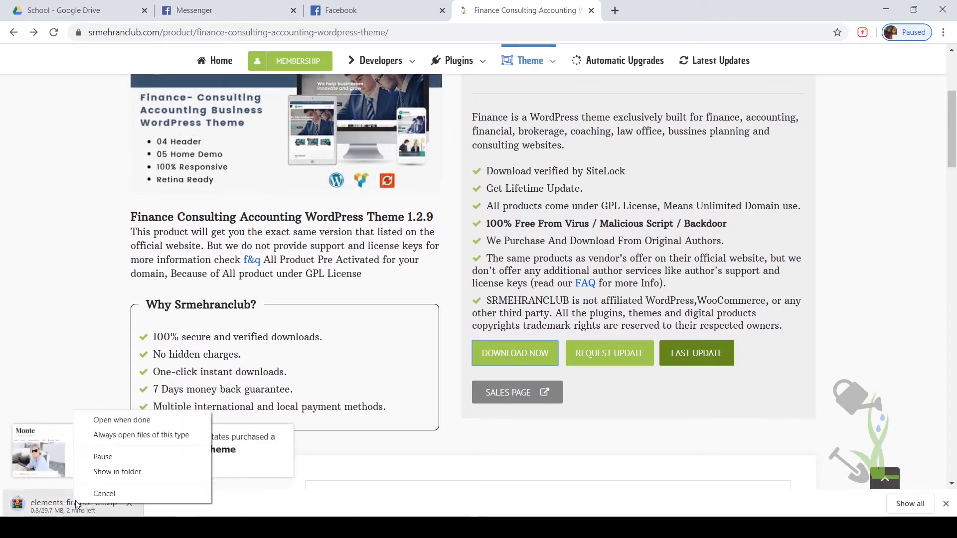
click(104, 494)
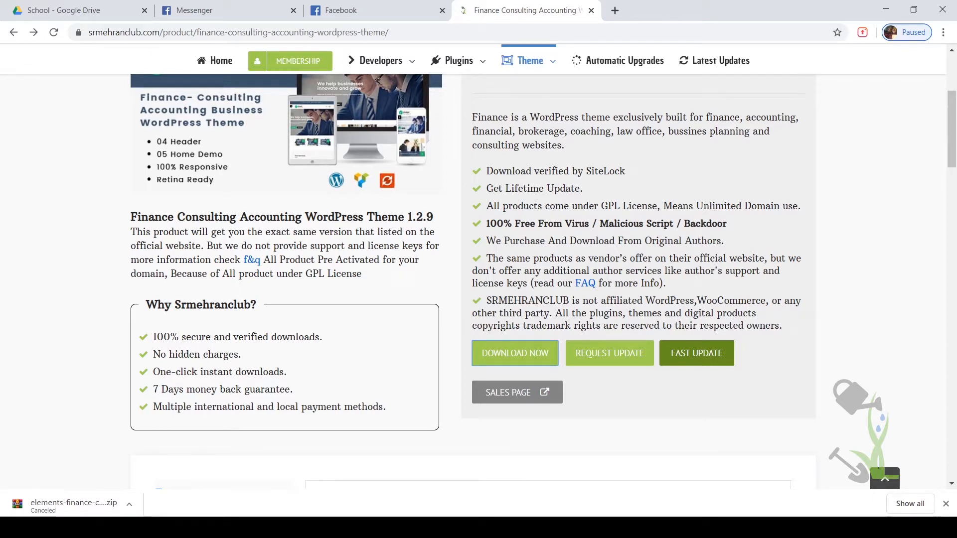
Switch to the My Blog site and open its WordPress dashboard at panda2.hot-star.in/wp-admin/
click(241, 528)
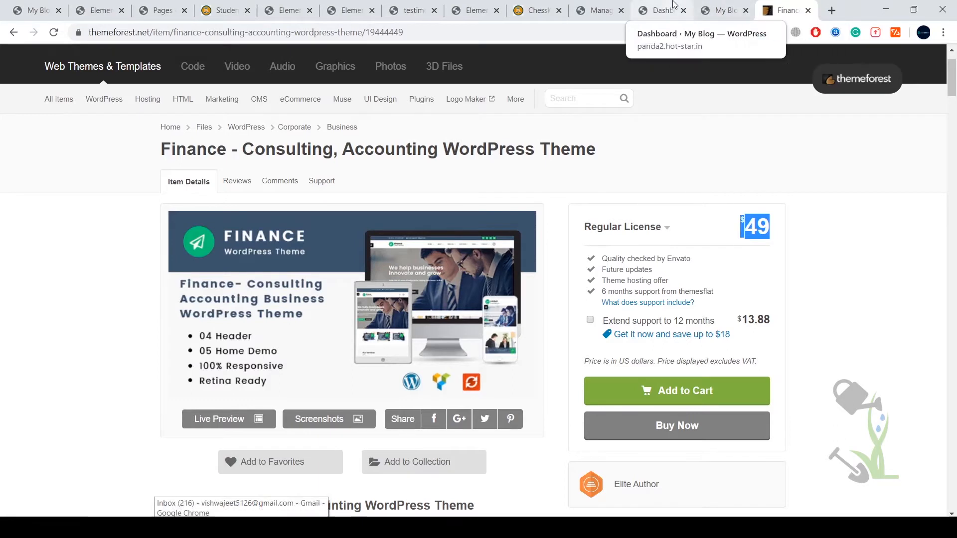
click(719, 9)
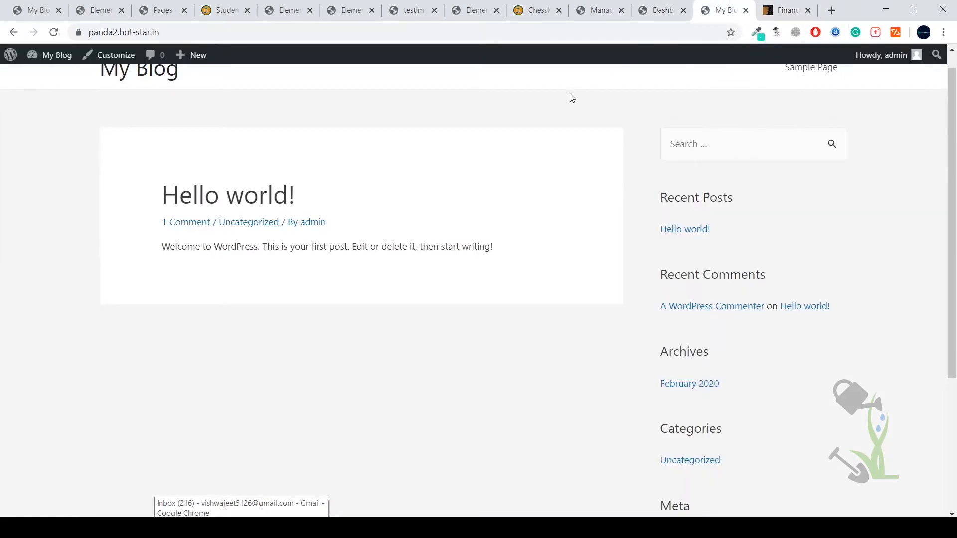
scroll(574, 98, up, 1)
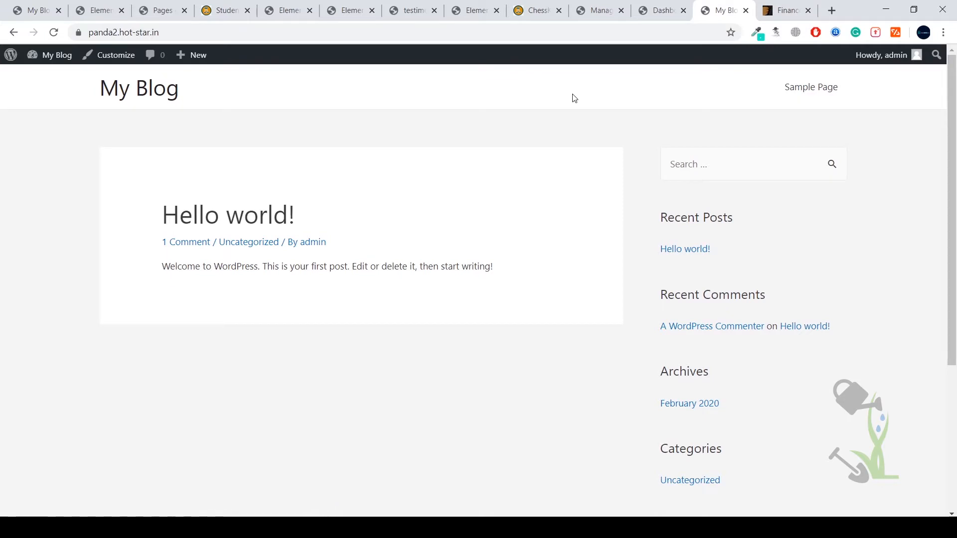
click(547, 28)
click(577, 31)
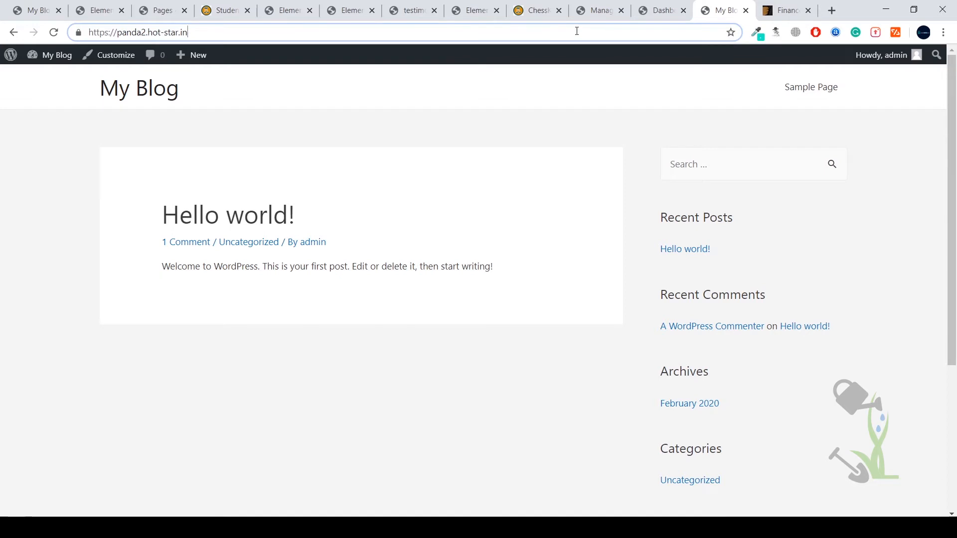
text(/wp)
key(Down)
key(Down)
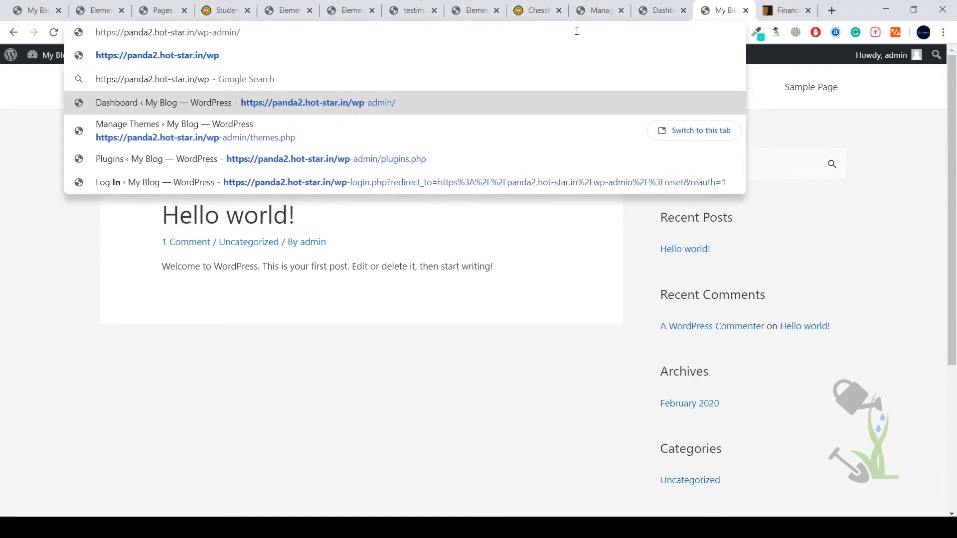
key(Return)
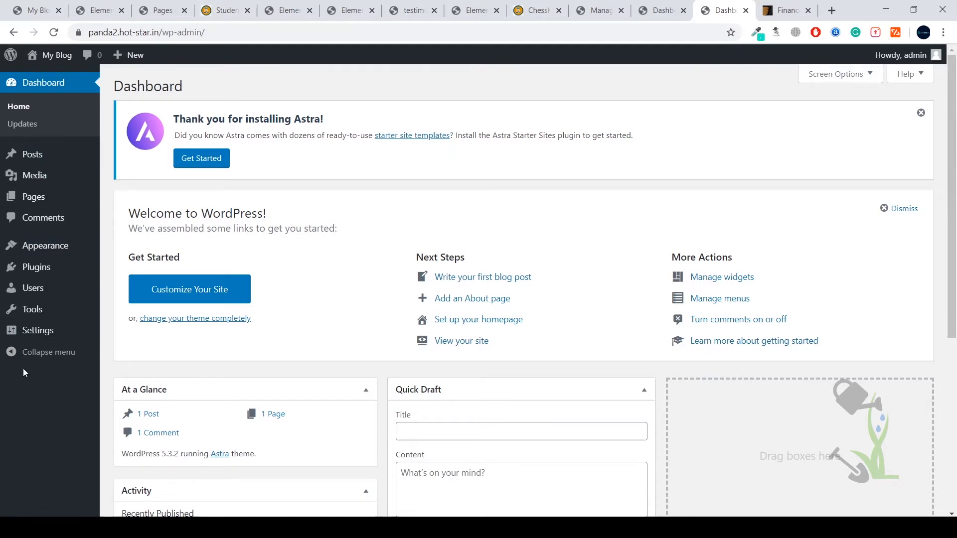
Open the list of installed themes in the WordPress dashboard
mouse_move(33, 296)
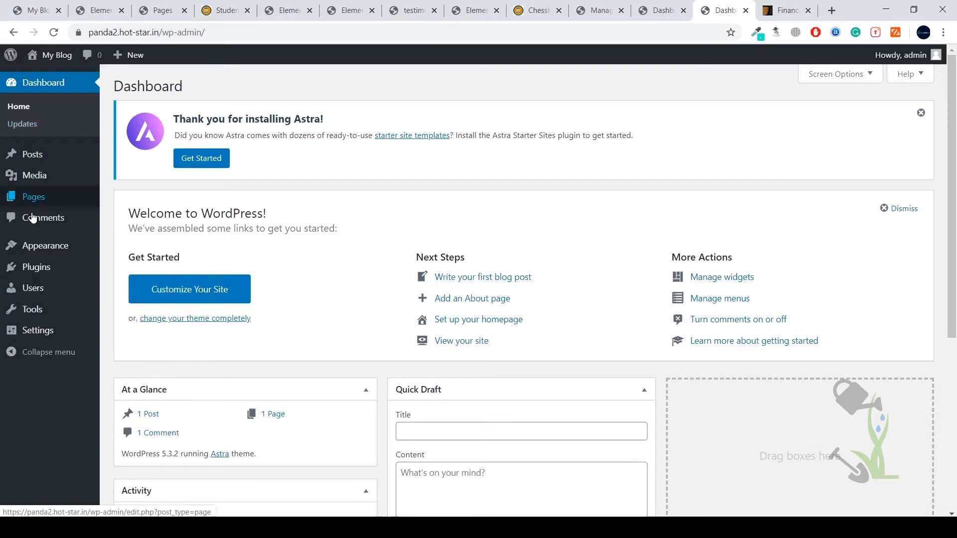
mouse_move(63, 253)
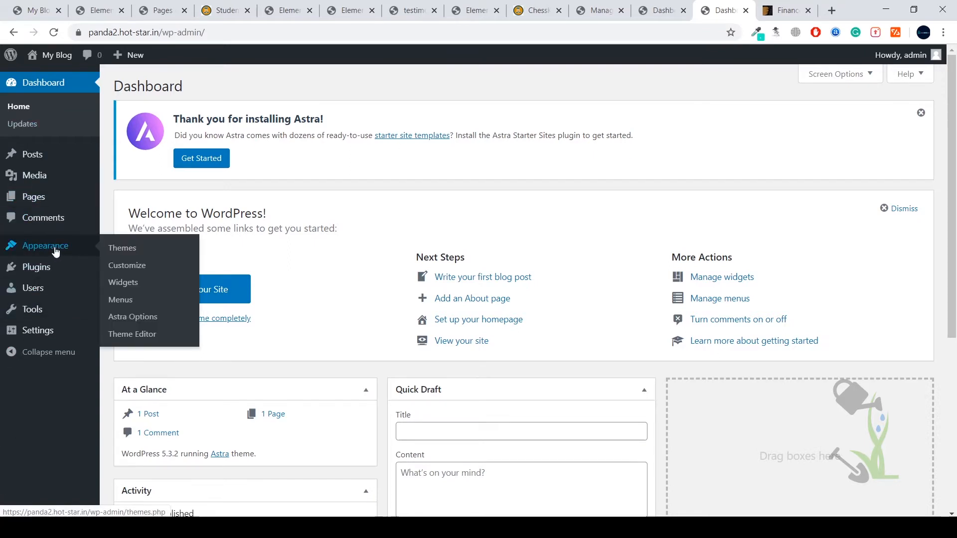
click(119, 250)
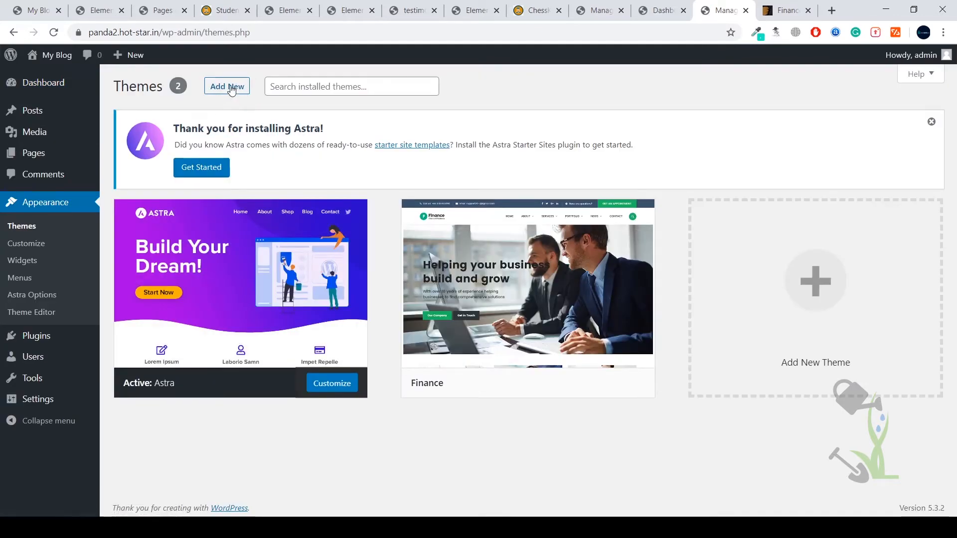
Open the page for adding new themes and browse the featured themes
click(240, 88)
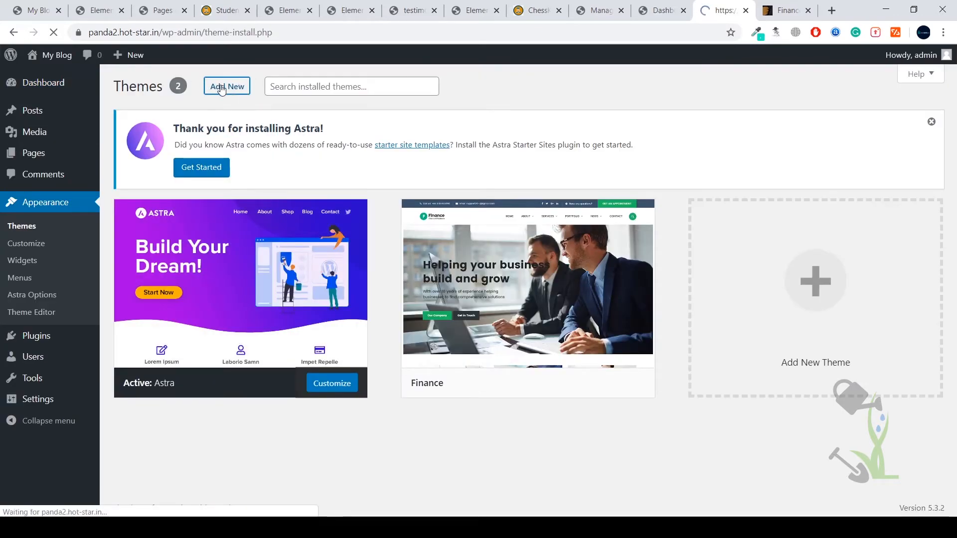
scroll(386, 205, down, 10)
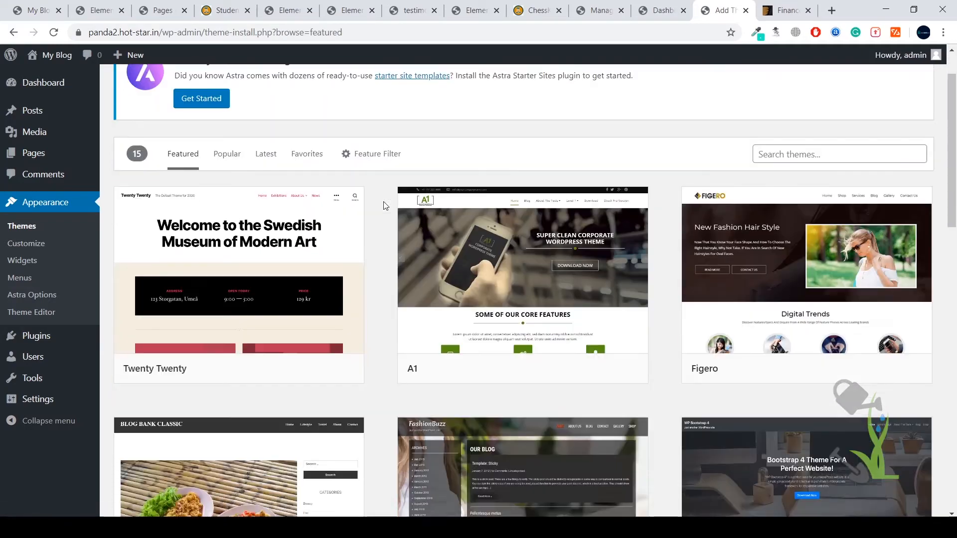
scroll(387, 206, down, 7)
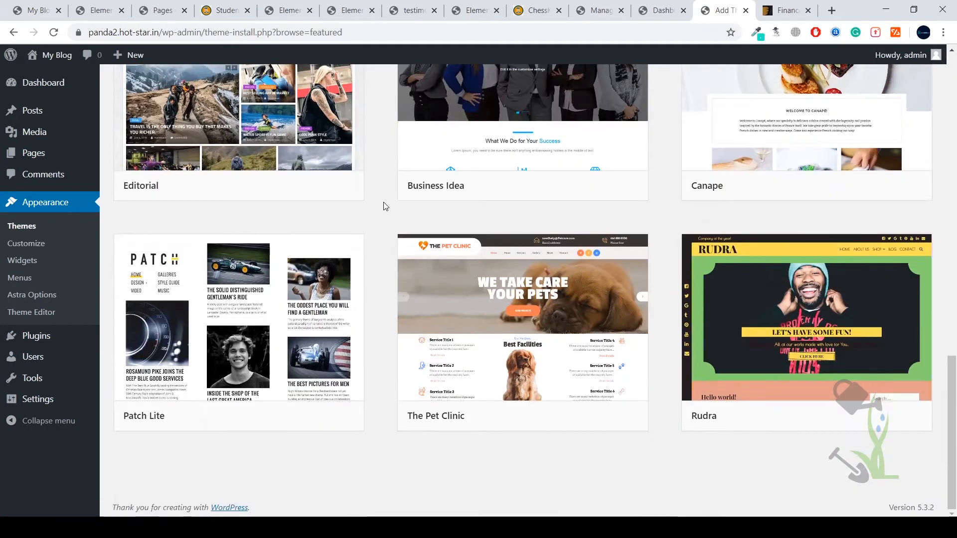
scroll(385, 206, up, 12)
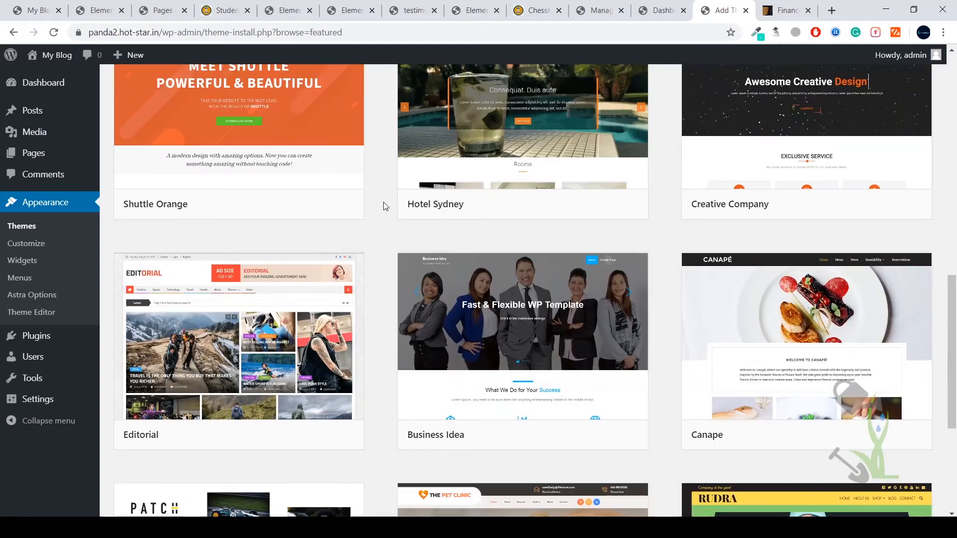
scroll(384, 202, up, 6)
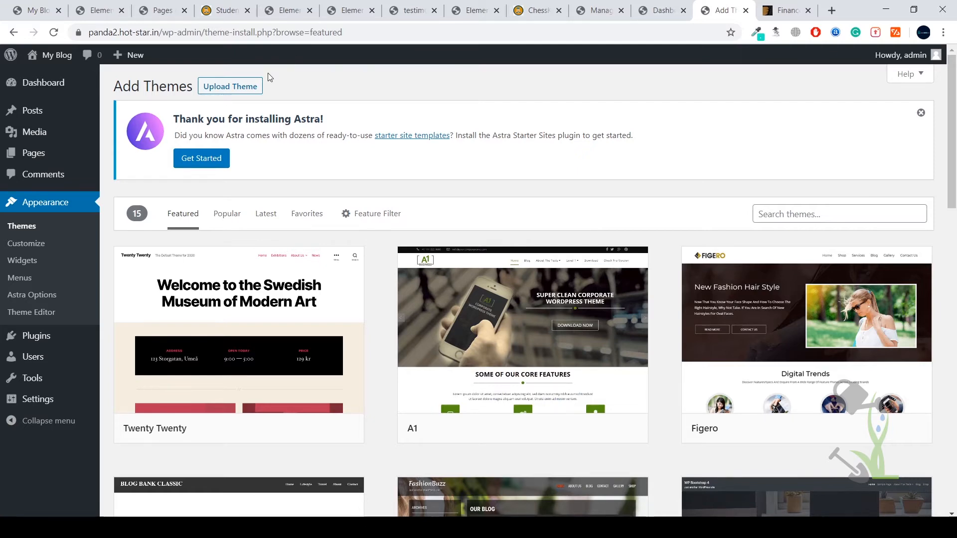
Try to install the theme by uploading finance.zip from the finance-package folder, and return to the installed themes
click(244, 88)
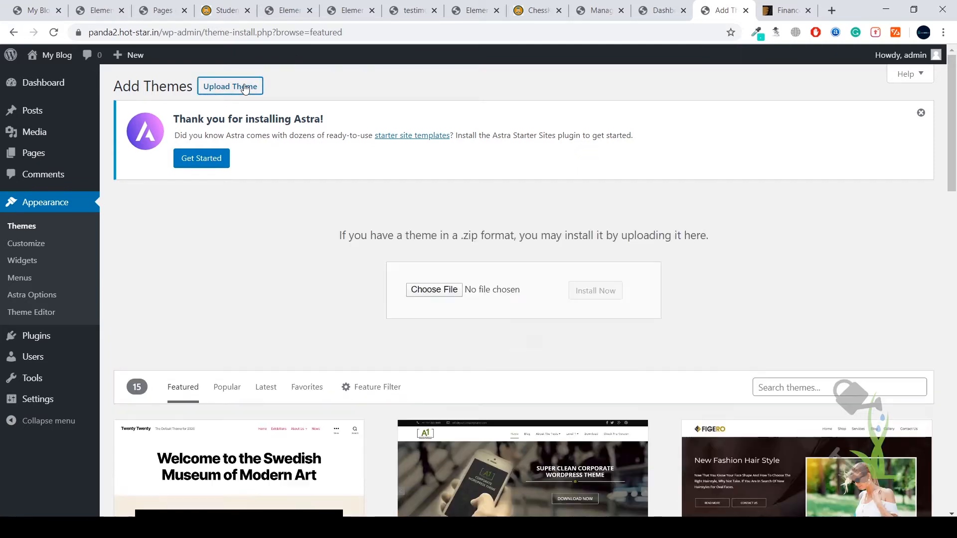
click(447, 288)
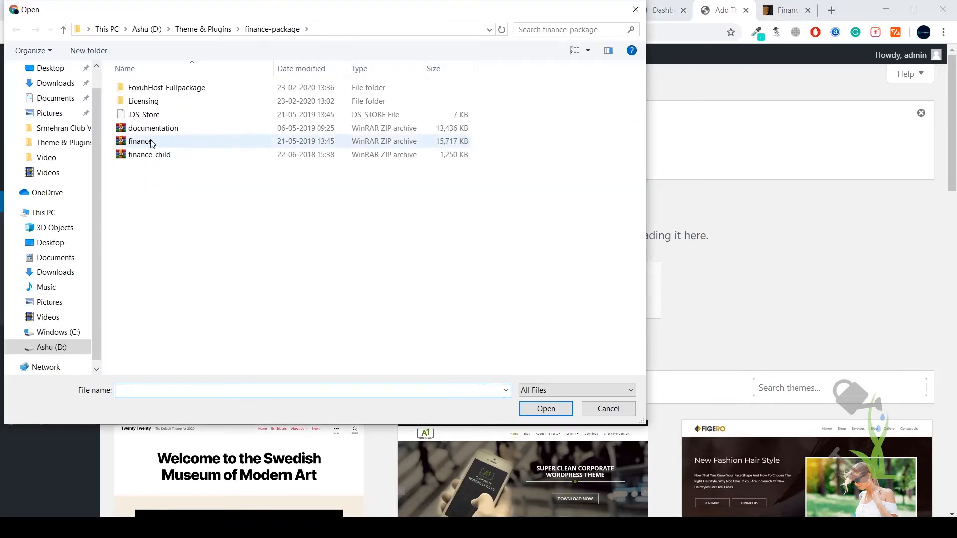
double_click(152, 143)
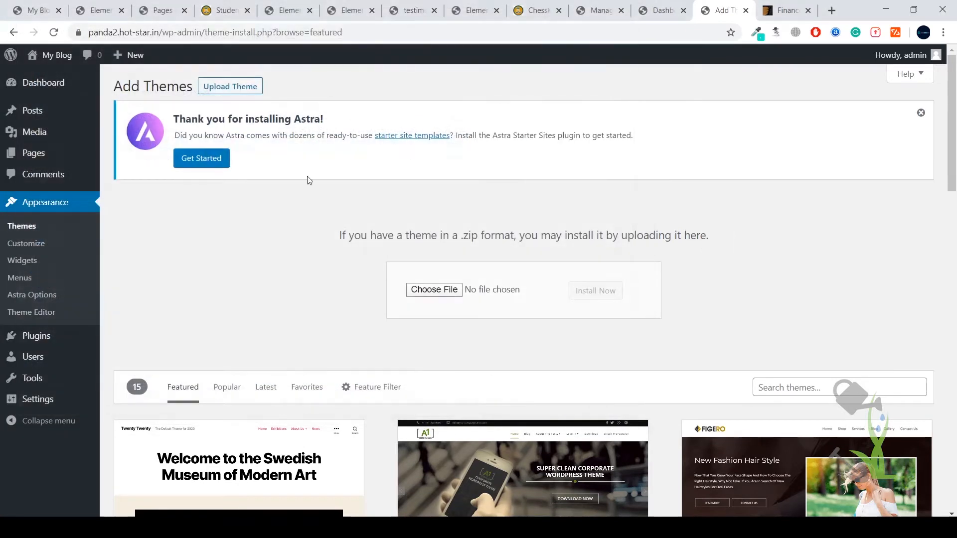
click(593, 299)
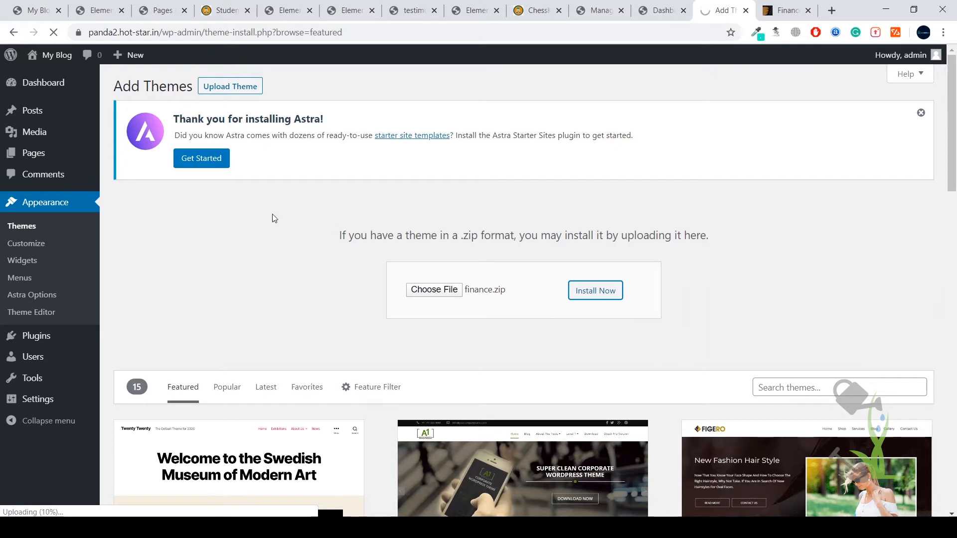
click(26, 228)
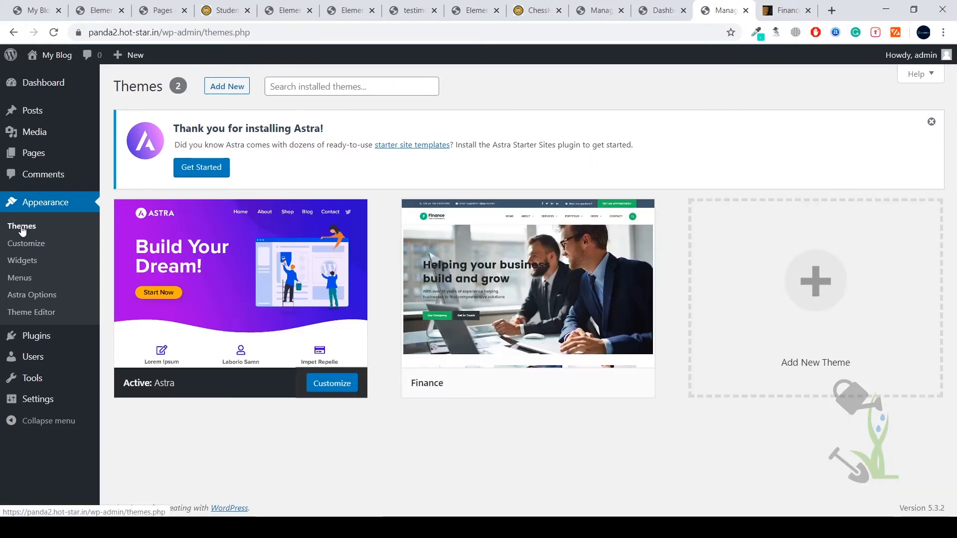
Activate the Finance theme and review the notice about its required and recommended plugins
mouse_move(481, 214)
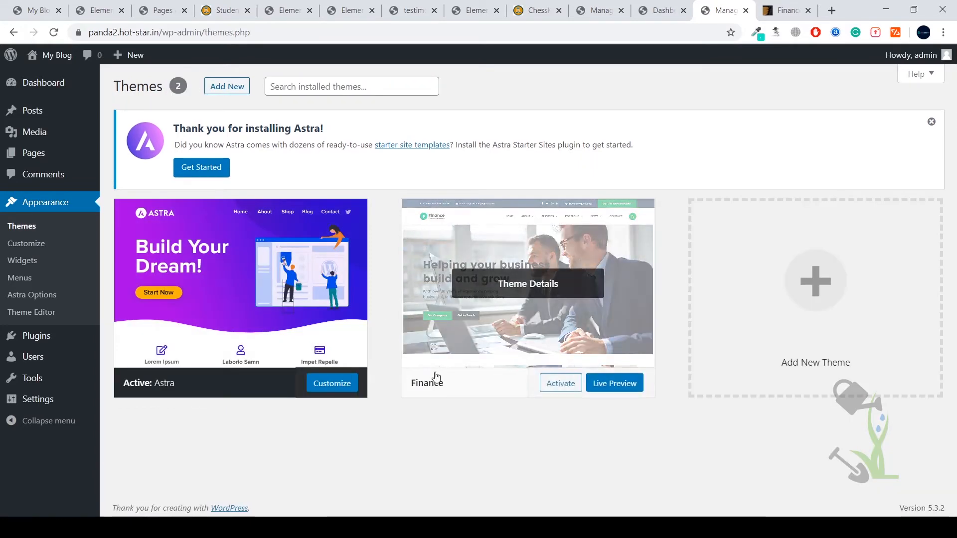
click(566, 385)
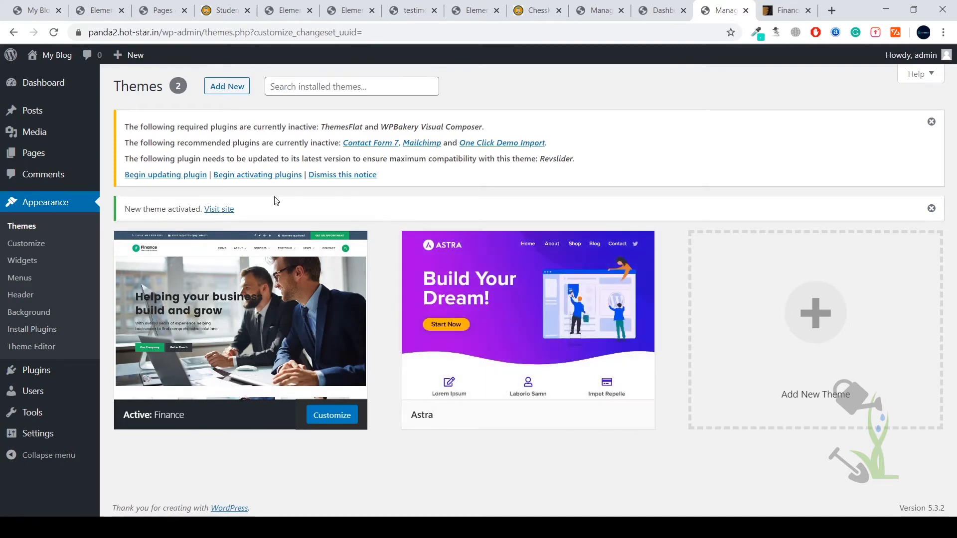
drag(379, 174, 421, 177)
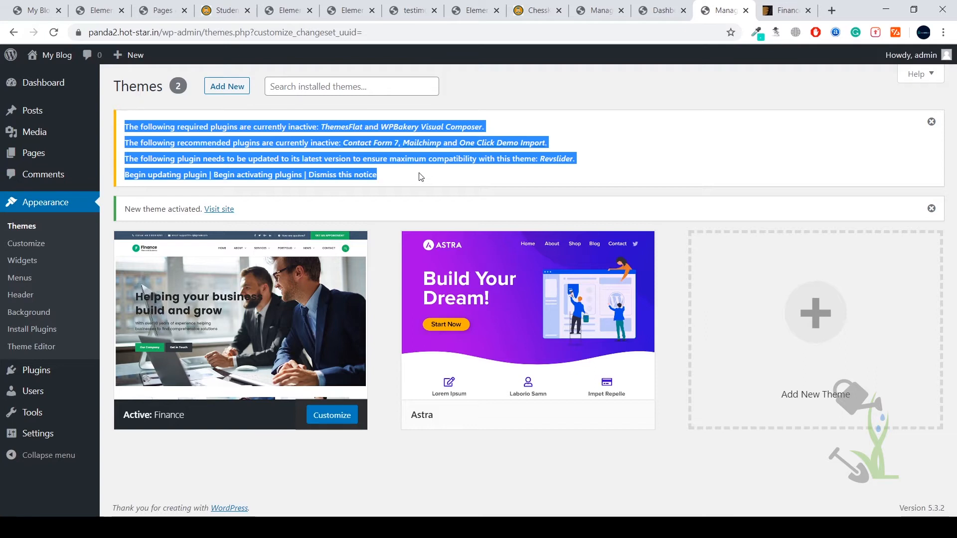
click(420, 177)
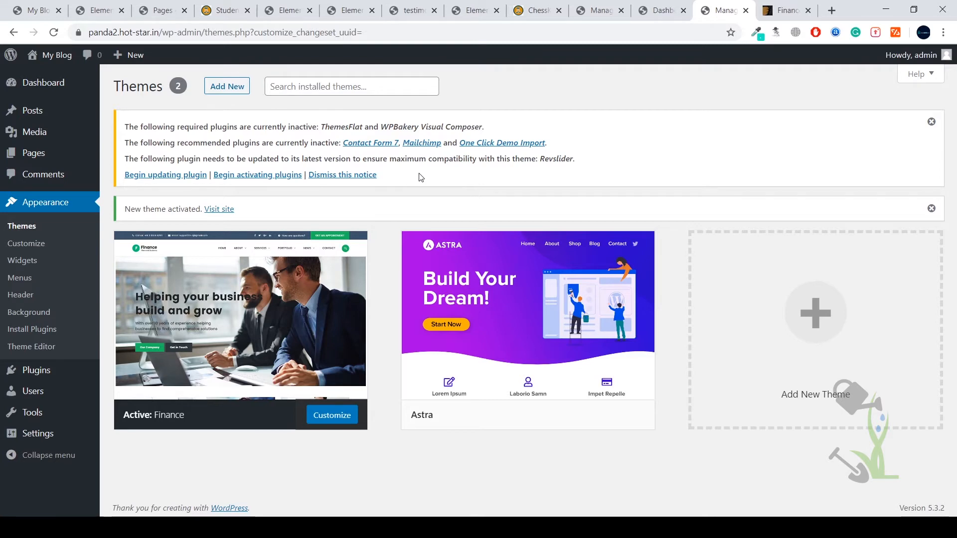
Open the theme's plugin update page, go to the list of installed plugins and look through it
click(176, 178)
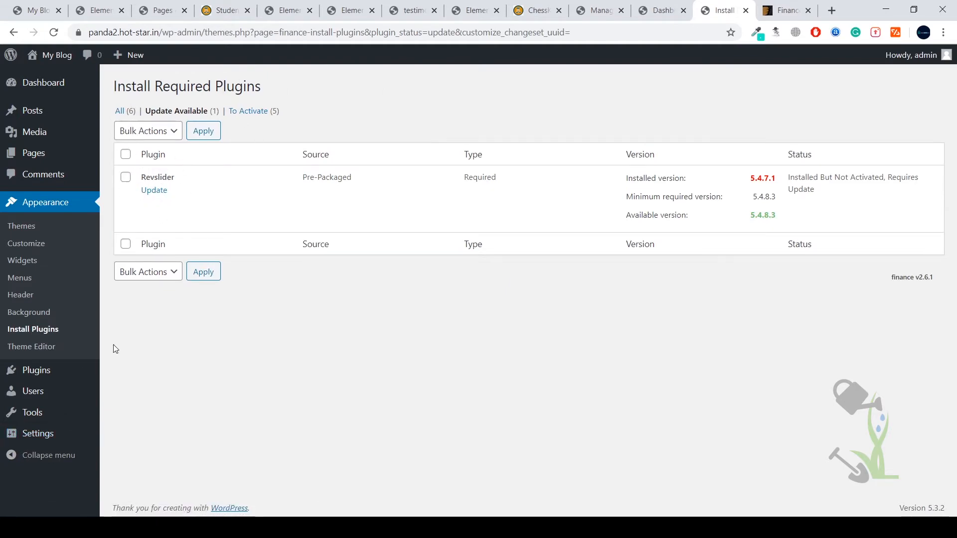
mouse_move(39, 374)
click(119, 373)
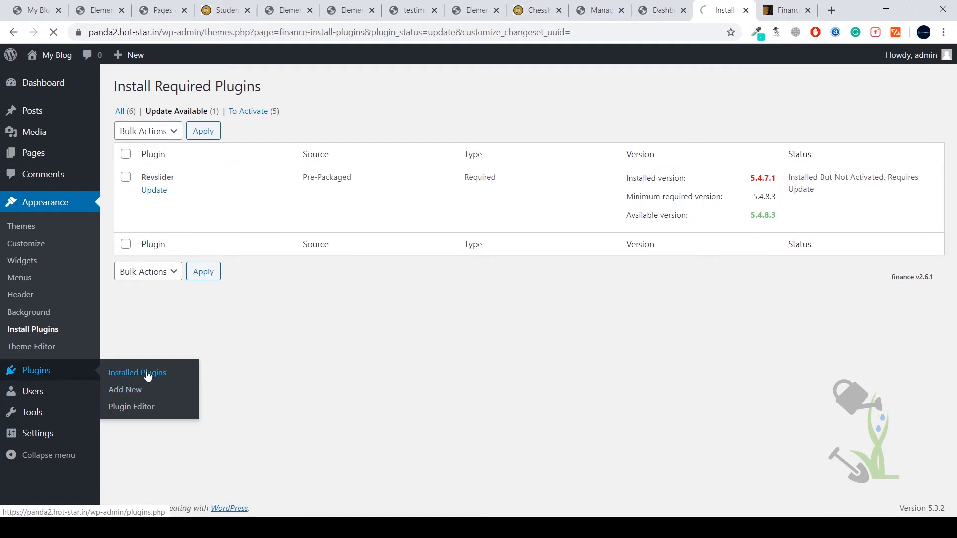
scroll(244, 272, down, 5)
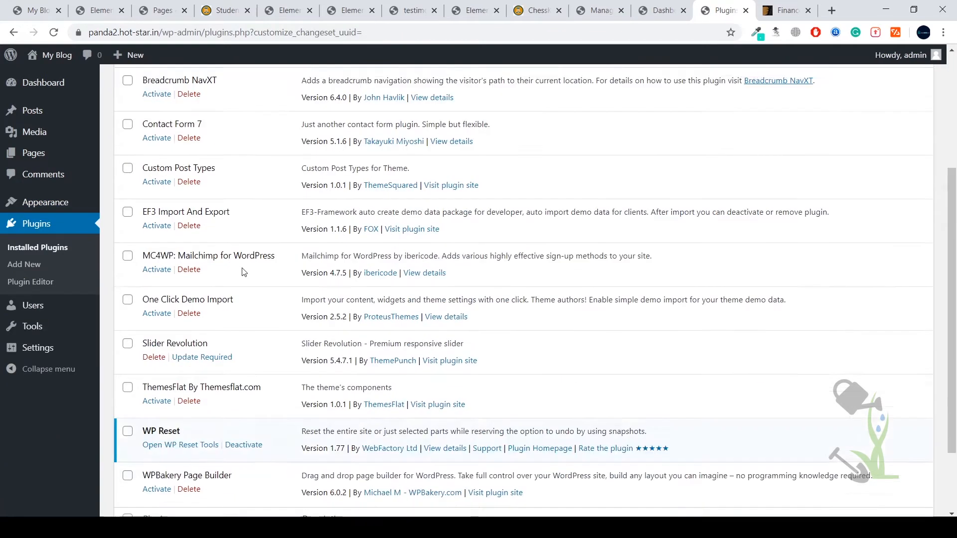
scroll(241, 269, up, 5)
Activate all installed plugins at once with a bulk action
click(128, 245)
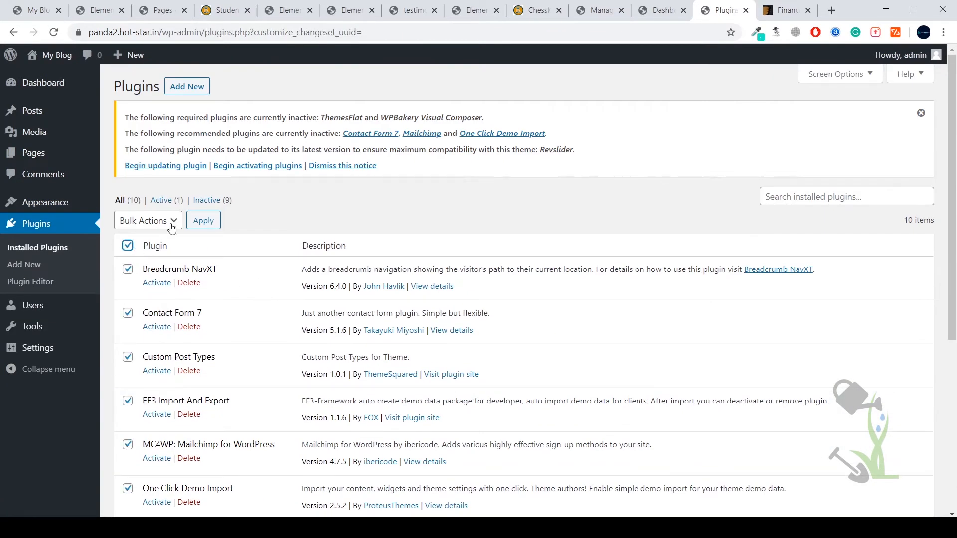
click(172, 220)
click(162, 246)
click(214, 220)
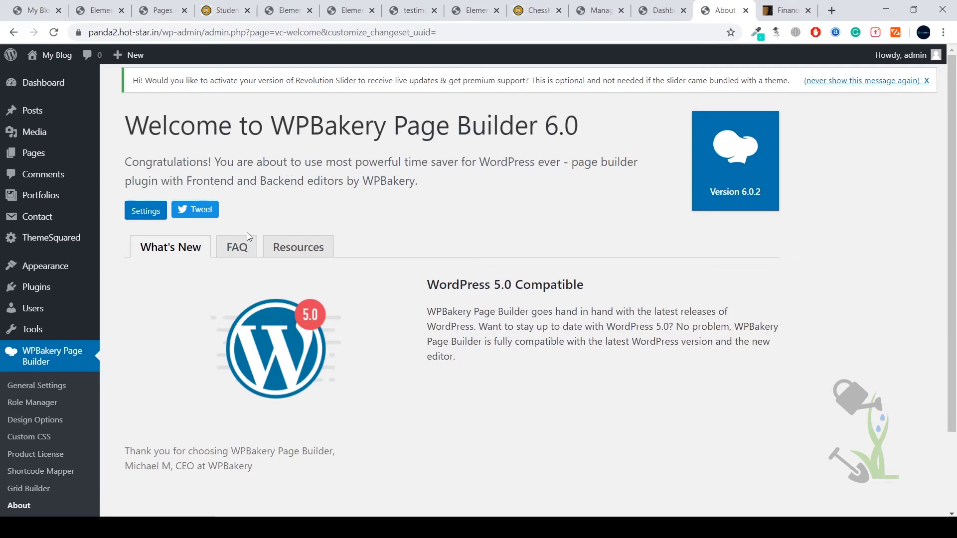
Open the My Blog site in a new tab and look over its front page with the Finance theme
middle_click(40, 84)
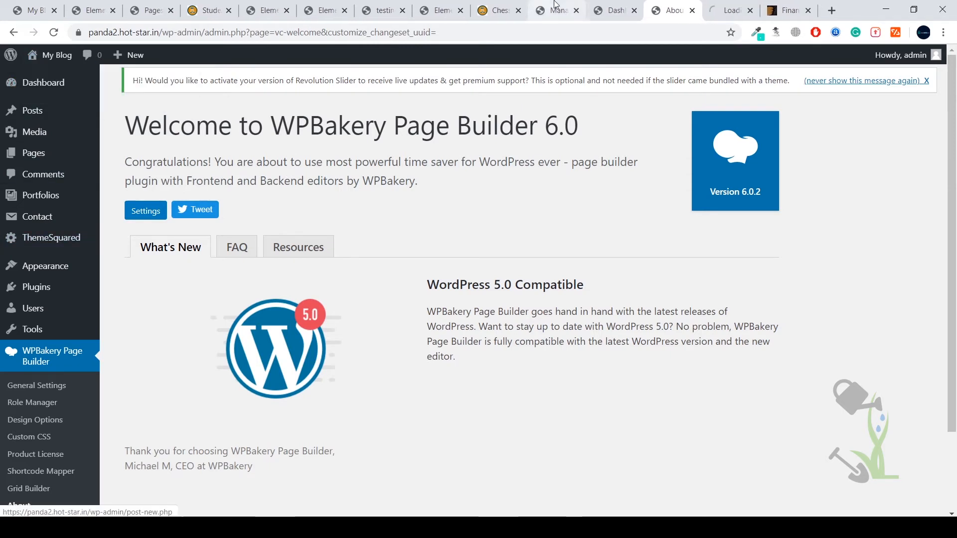
click(739, 5)
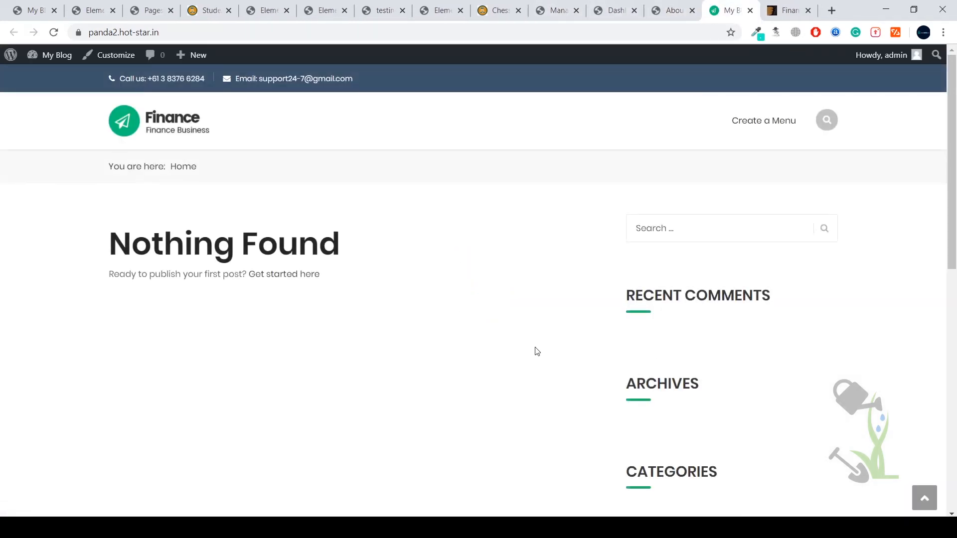
scroll(538, 334, down, 7)
scroll(499, 306, up, 8)
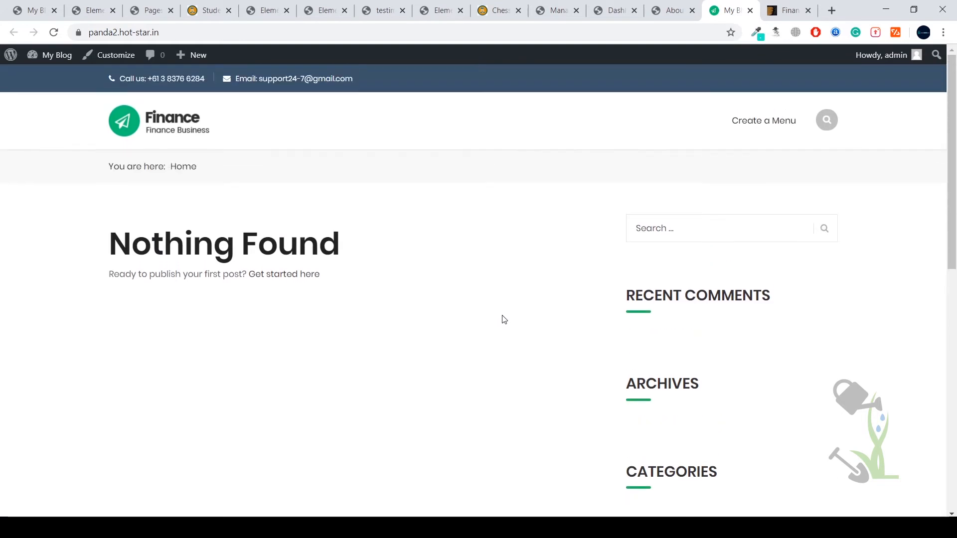
Return to the WordPress dashboard and import the Finance theme's demo data with One Click Demo Import
click(692, 4)
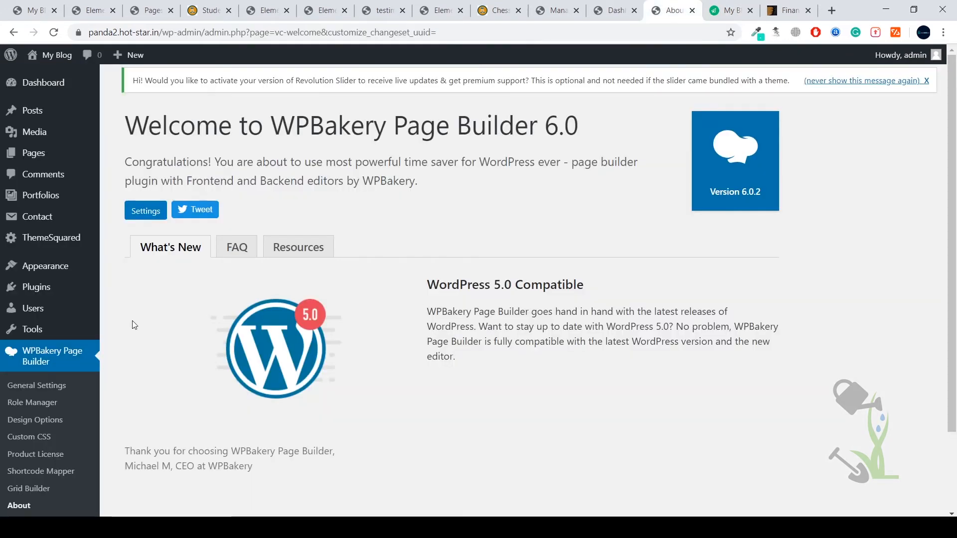
mouse_move(89, 278)
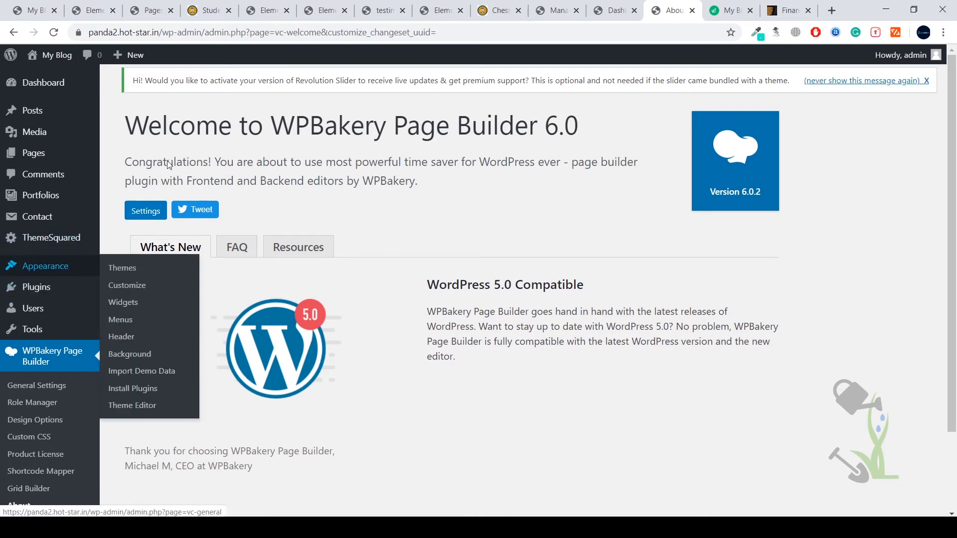
mouse_move(59, 265)
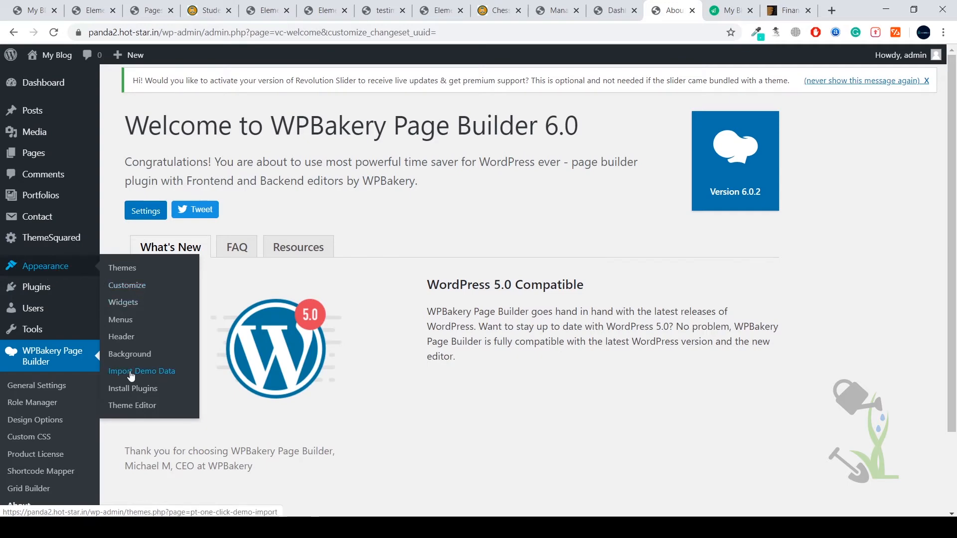
click(155, 380)
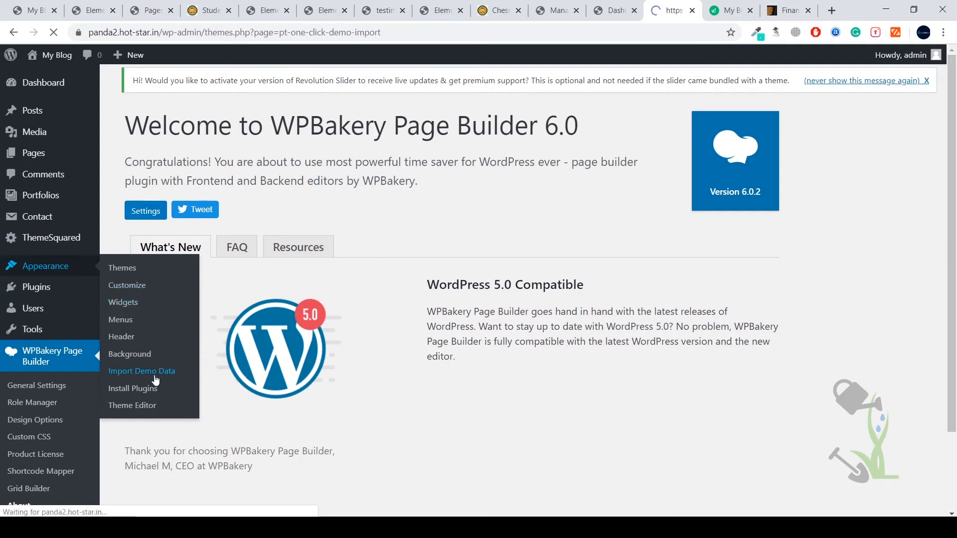
scroll(259, 334, down, 3)
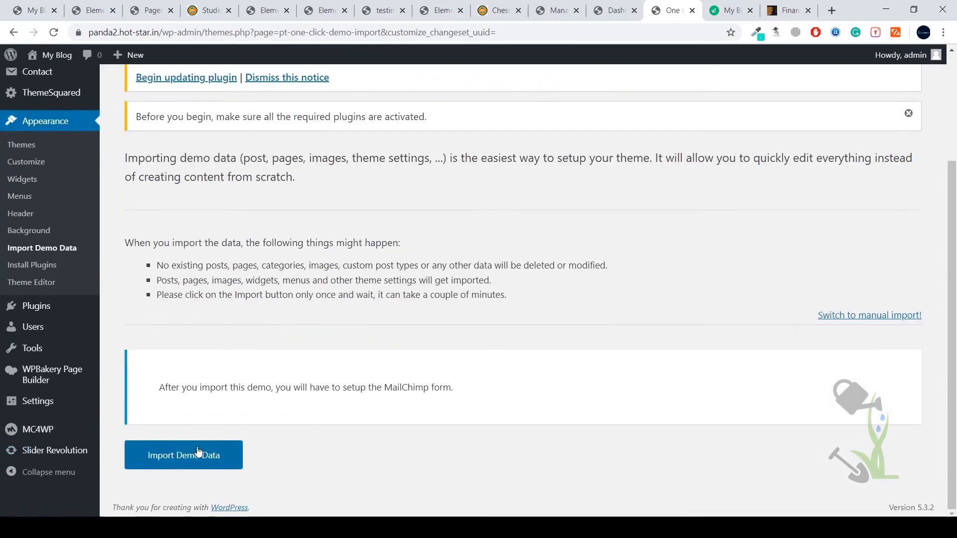
click(179, 455)
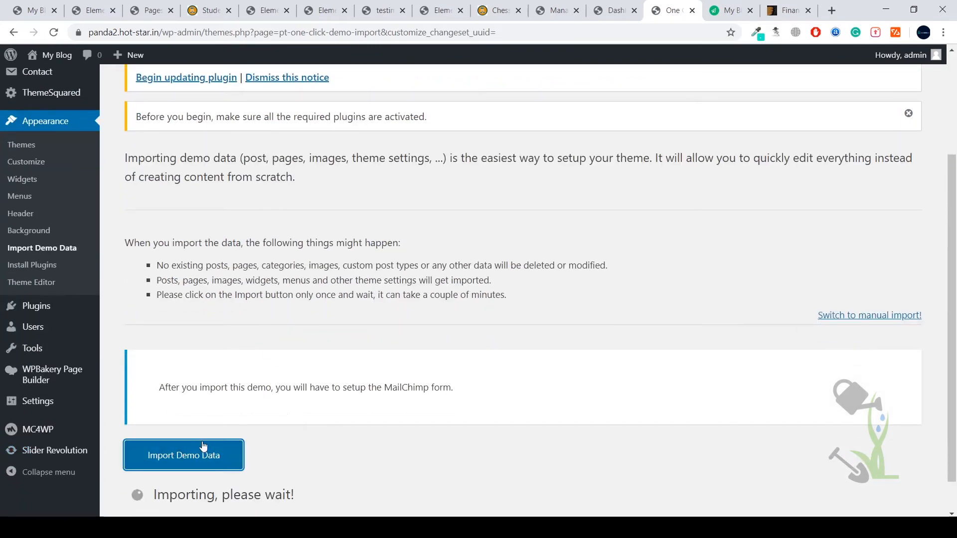
scroll(340, 389, down, 1)
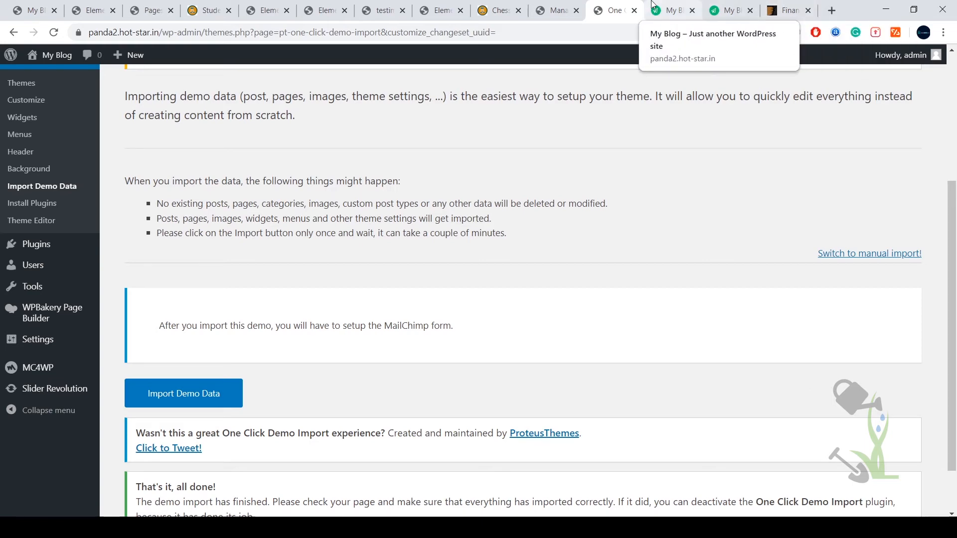
Switch to the My Blog front page and reload it to load the imported demo content
click(671, 11)
scroll(429, 203, up, 2)
scroll(428, 202, down, 2)
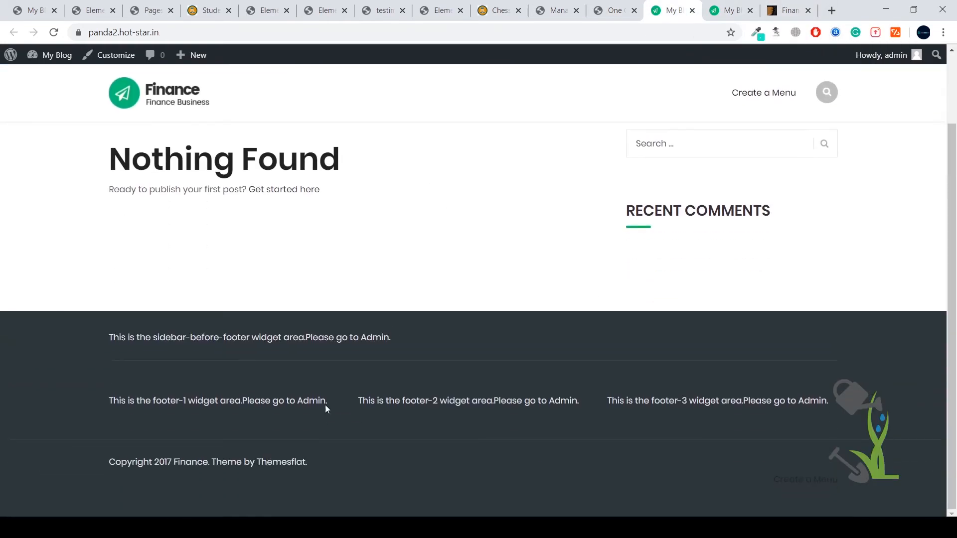
scroll(569, 325, up, 2)
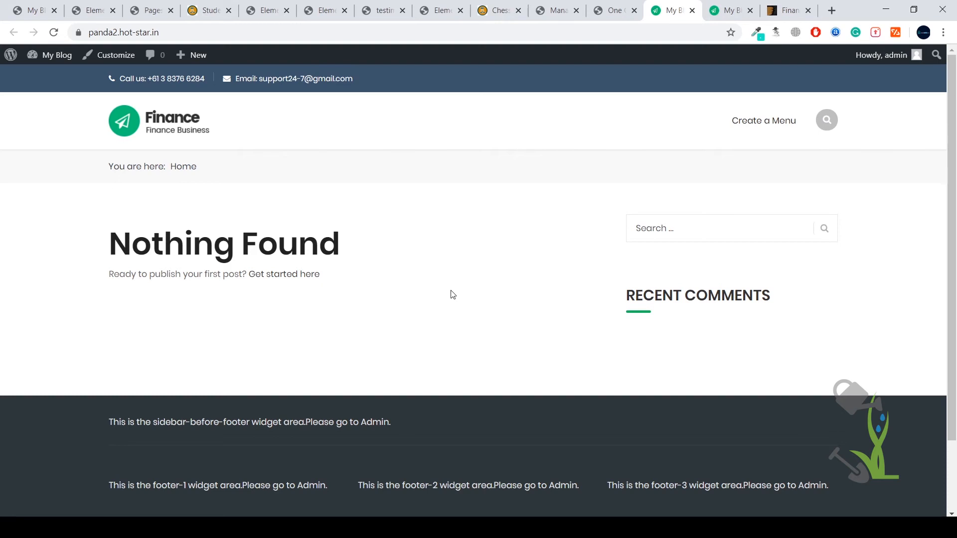
click(54, 37)
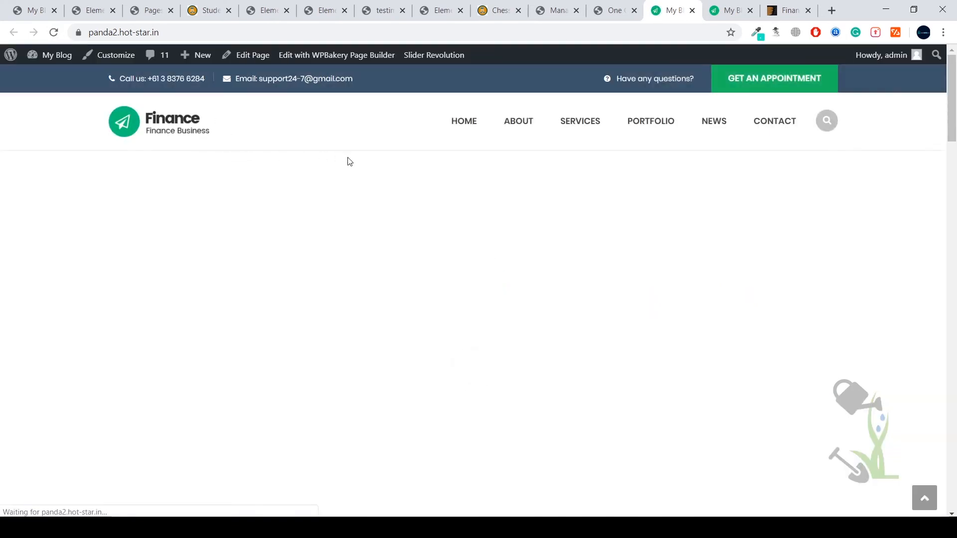
Examine the imported homepage's sections, including the projects, call-back form, latest news, partner logos and footer
scroll(360, 165, down, 12)
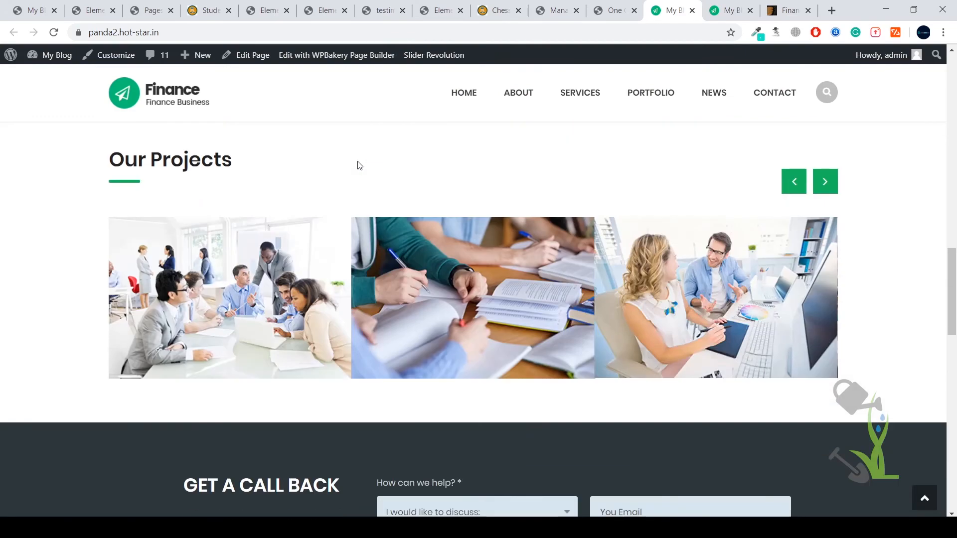
scroll(357, 162, down, 12)
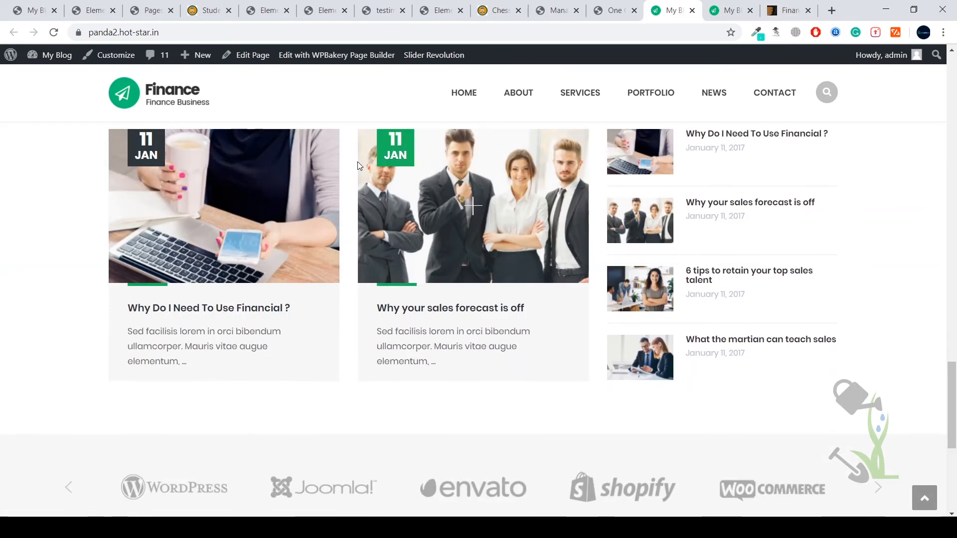
scroll(359, 166, down, 5)
scroll(359, 165, down, 2)
scroll(358, 165, up, 12)
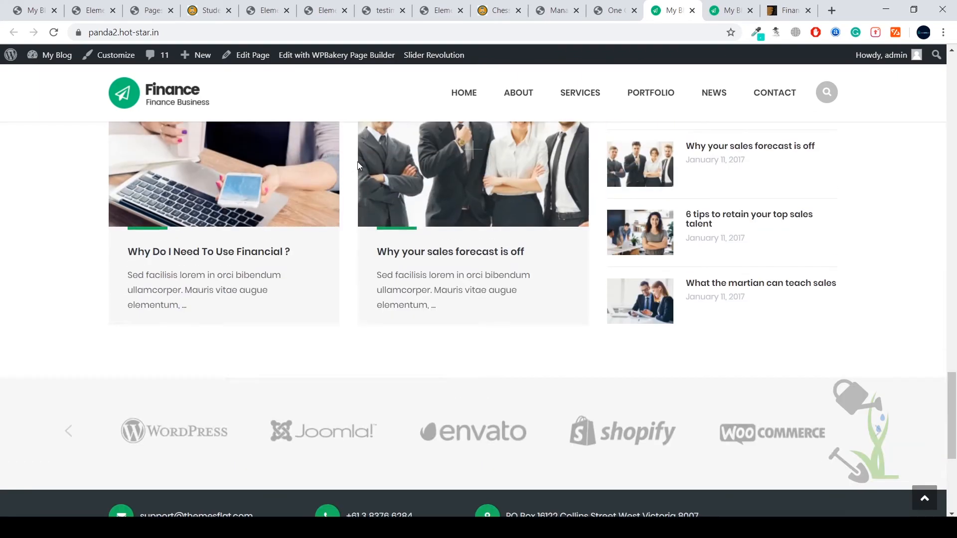
scroll(357, 163, down, 12)
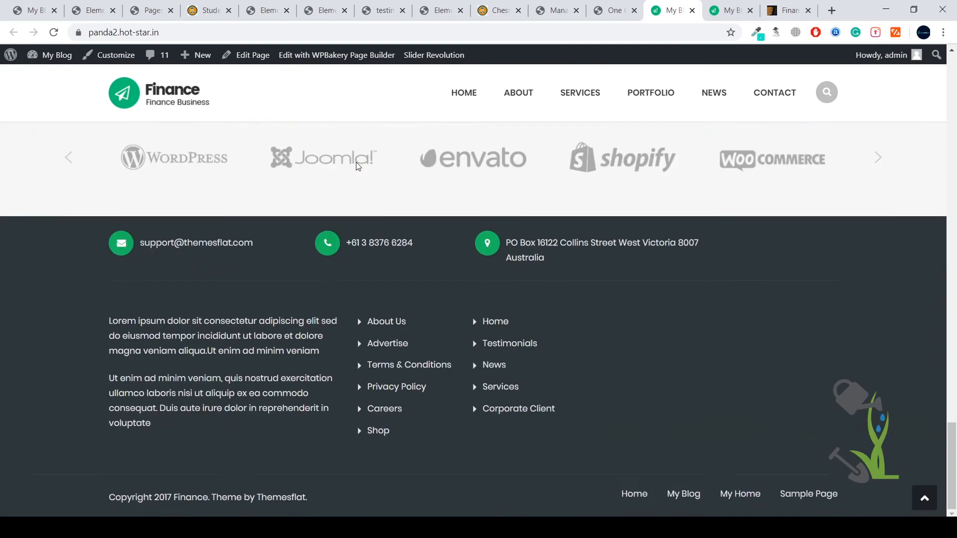
scroll(356, 163, up, 14)
scroll(356, 163, down, 2)
scroll(356, 163, up, 3)
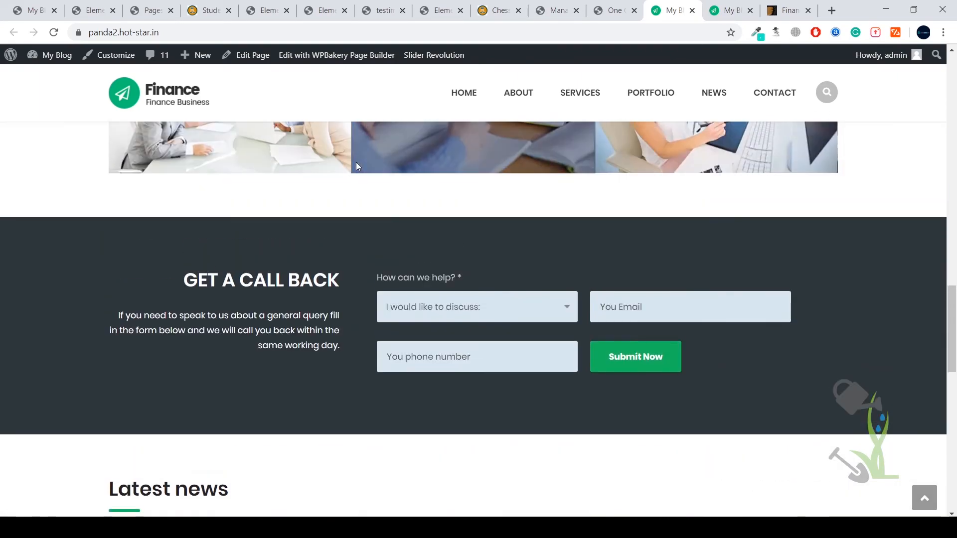
scroll(438, 253, down, 6)
scroll(376, 242, up, 7)
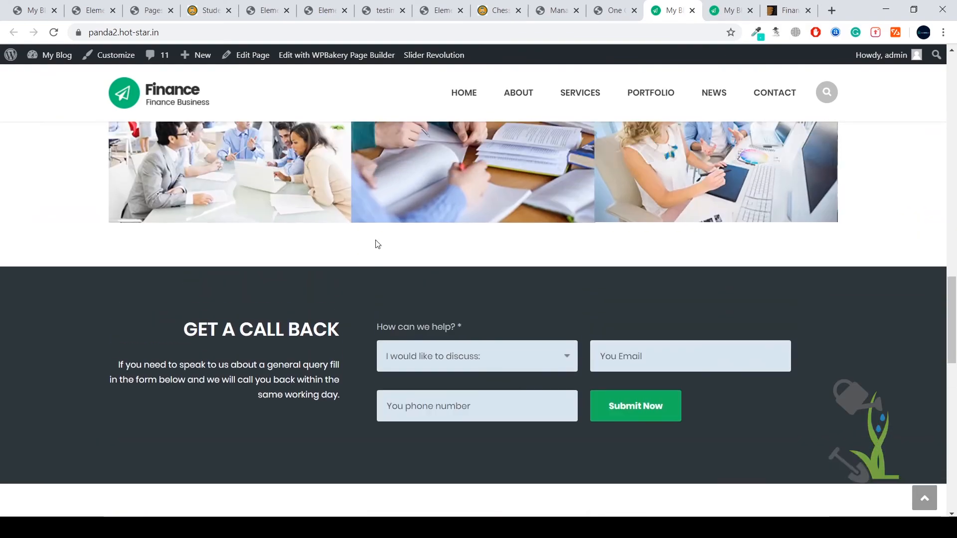
scroll(376, 241, down, 15)
scroll(696, 367, up, 5)
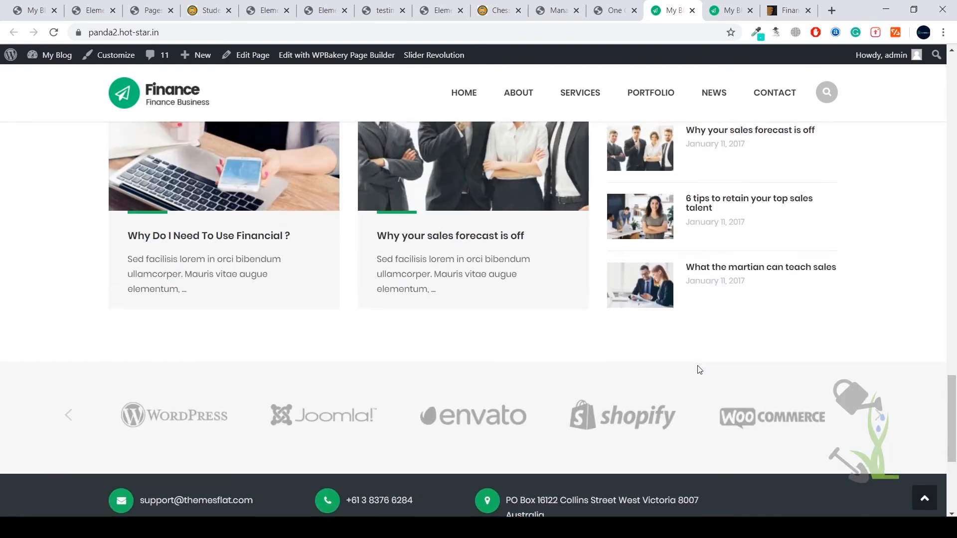
scroll(697, 368, down, 5)
scroll(249, 127, up, 1)
Open the site's Our Team page under About and look through the team member entries
mouse_move(521, 93)
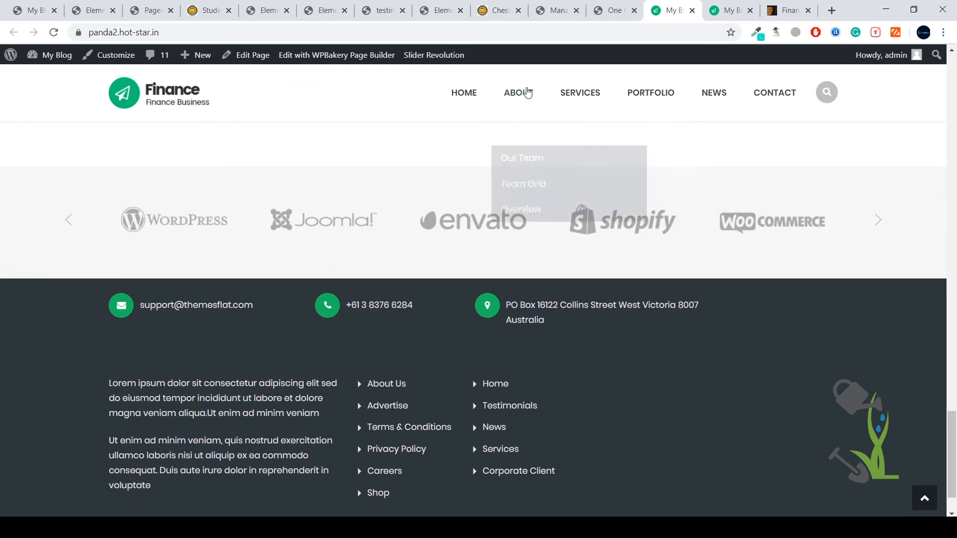
click(537, 149)
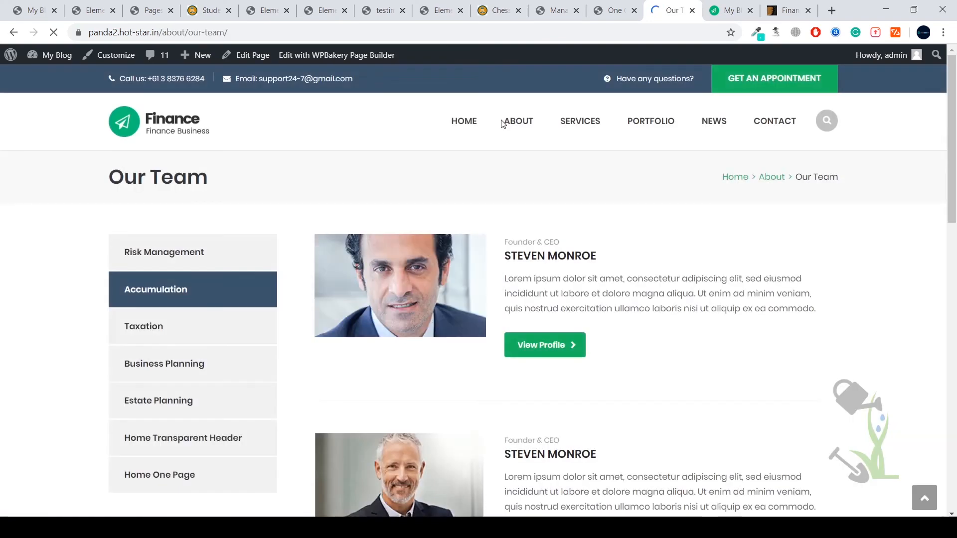
scroll(531, 240, down, 6)
scroll(531, 240, down, 3)
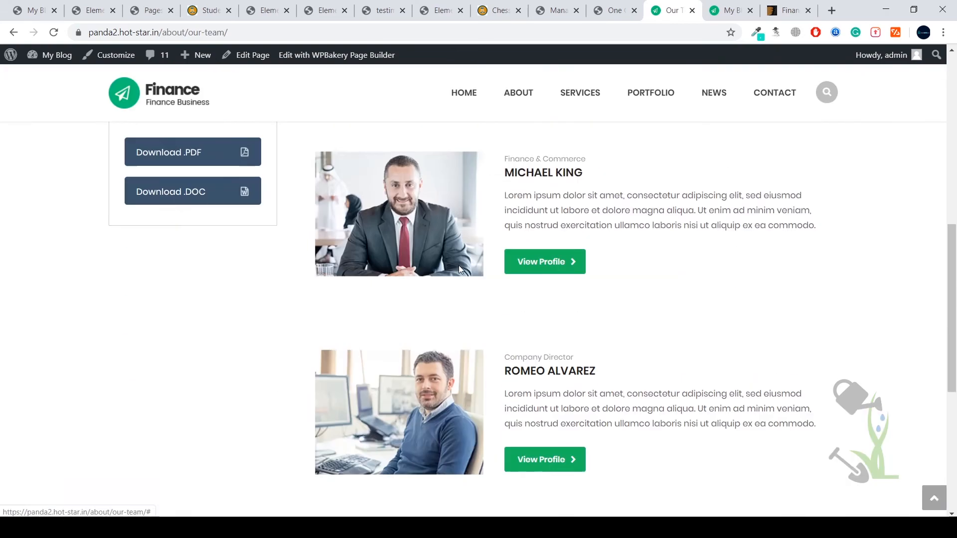
scroll(423, 258, up, 10)
Open the site's Services Grid page and look through the listed services
mouse_move(601, 122)
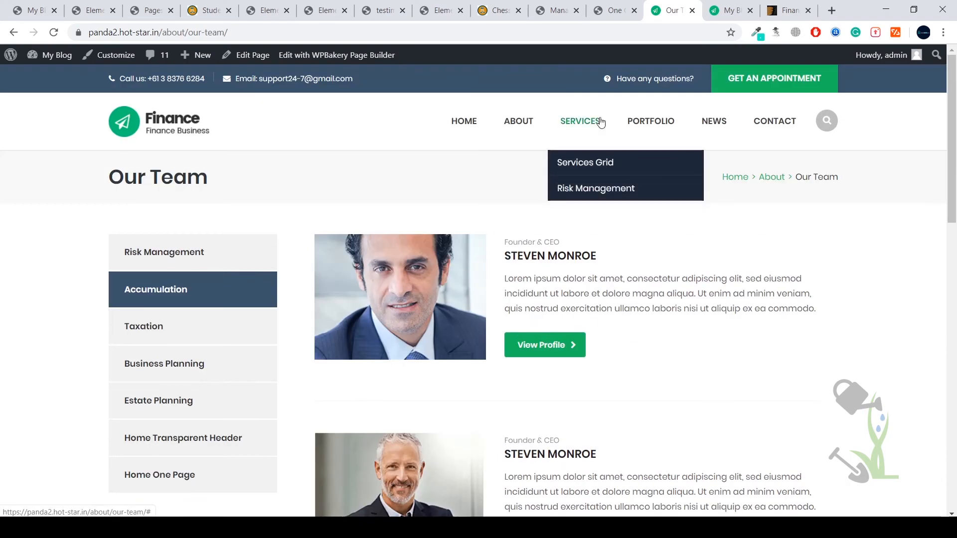
click(616, 167)
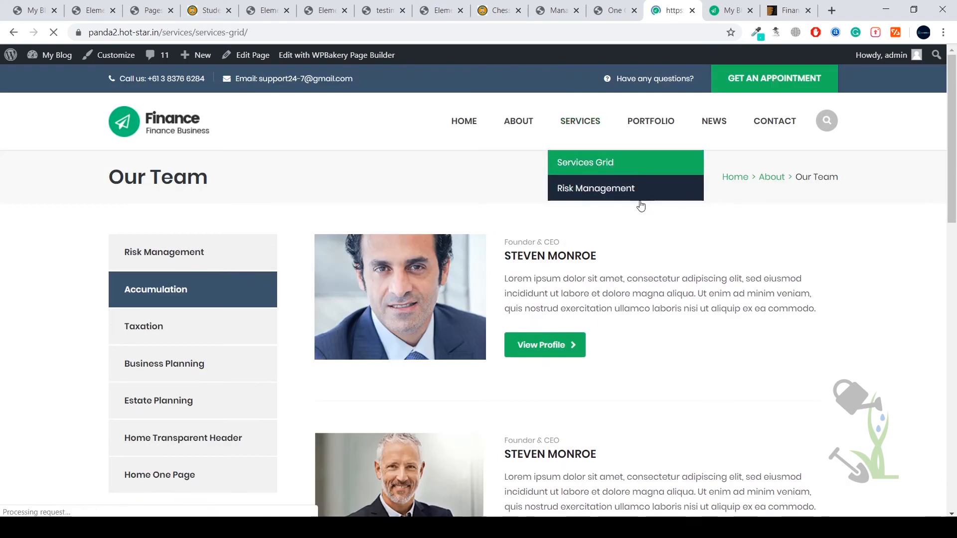
scroll(787, 259, down, 5)
scroll(772, 265, down, 10)
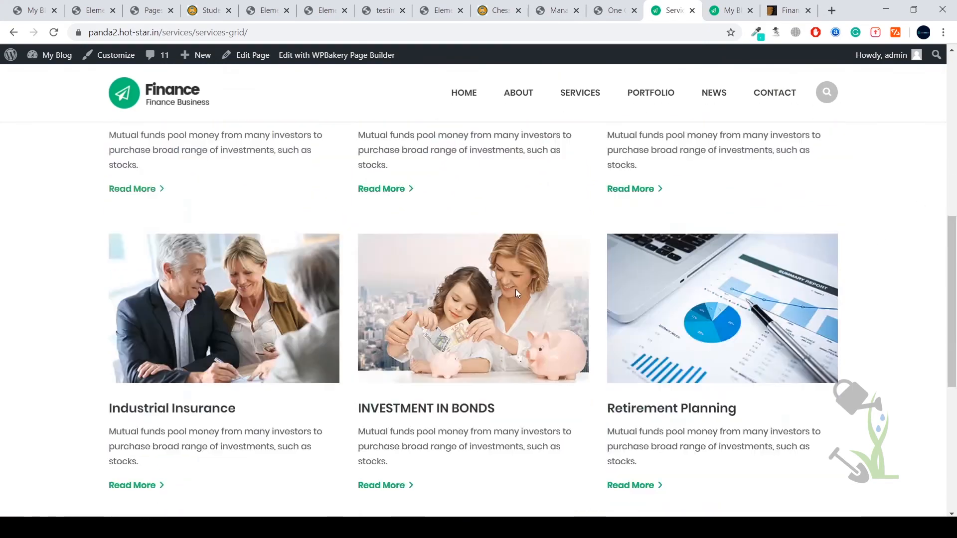
Preview the Services Grid page in the developer tools' responsive view at 388 px wide, checking its mobile layout, and close the tools
right_click(635, 290)
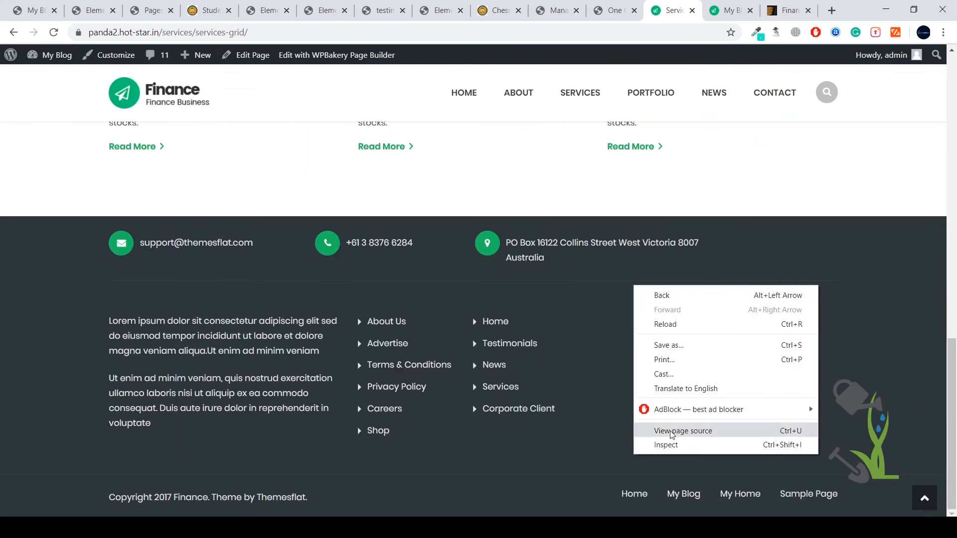
click(671, 442)
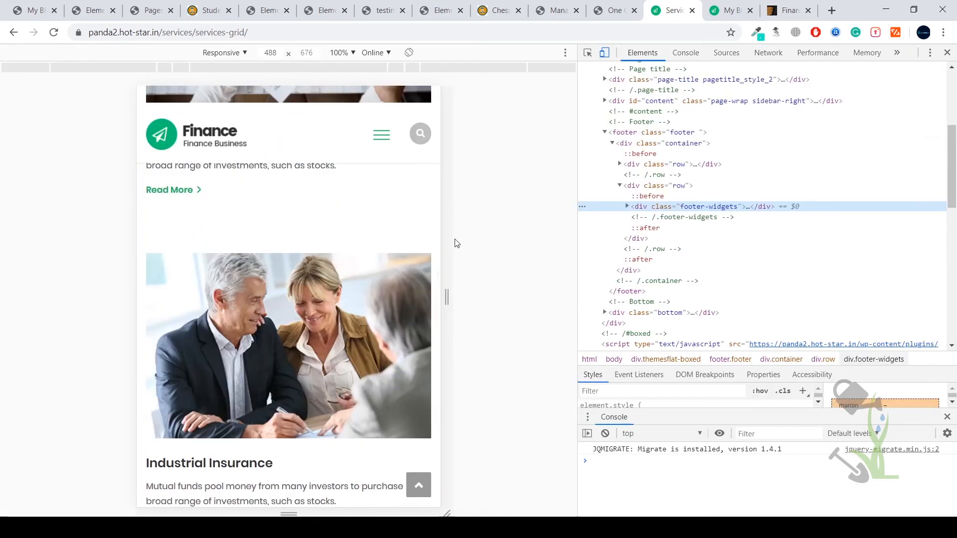
drag(453, 242, 422, 243)
scroll(342, 254, down, 20)
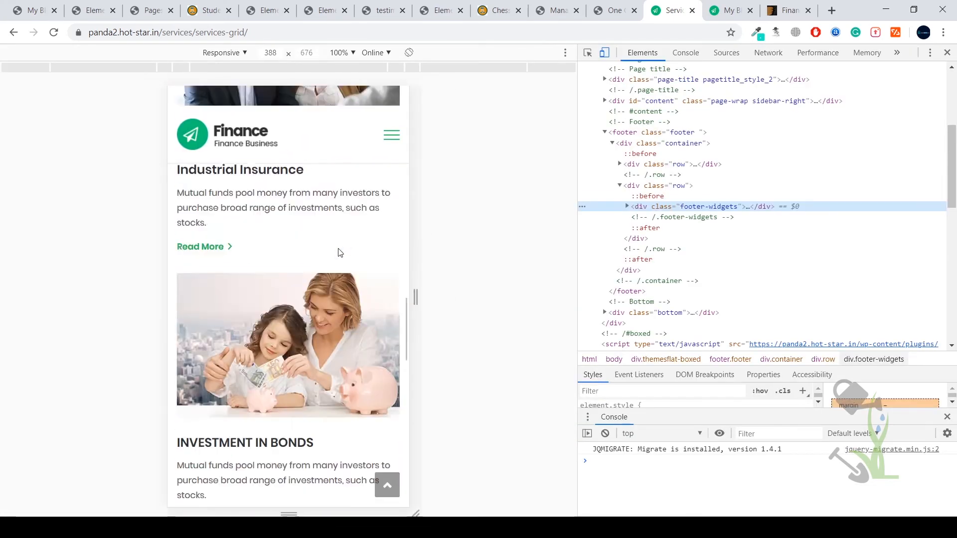
scroll(333, 251, down, 5)
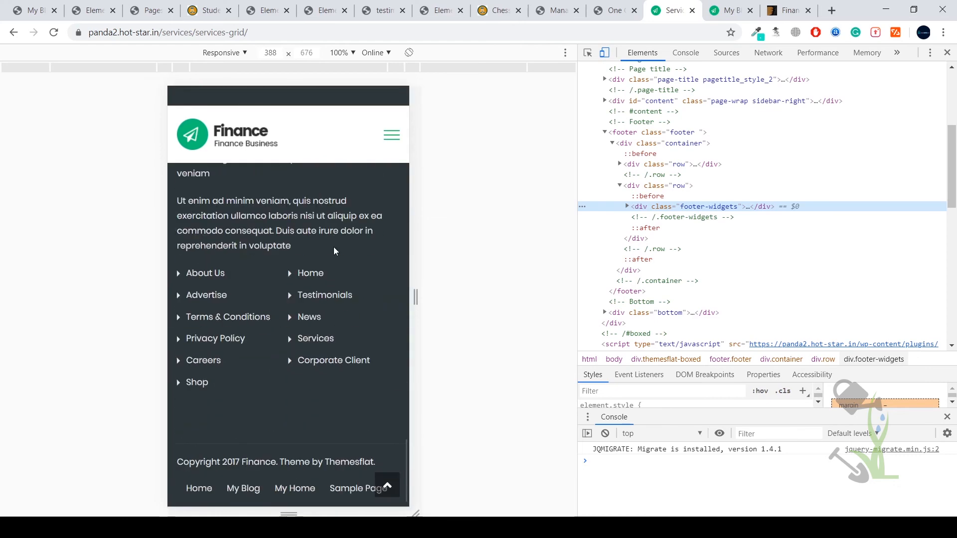
scroll(362, 271, up, 15)
scroll(362, 270, up, 10)
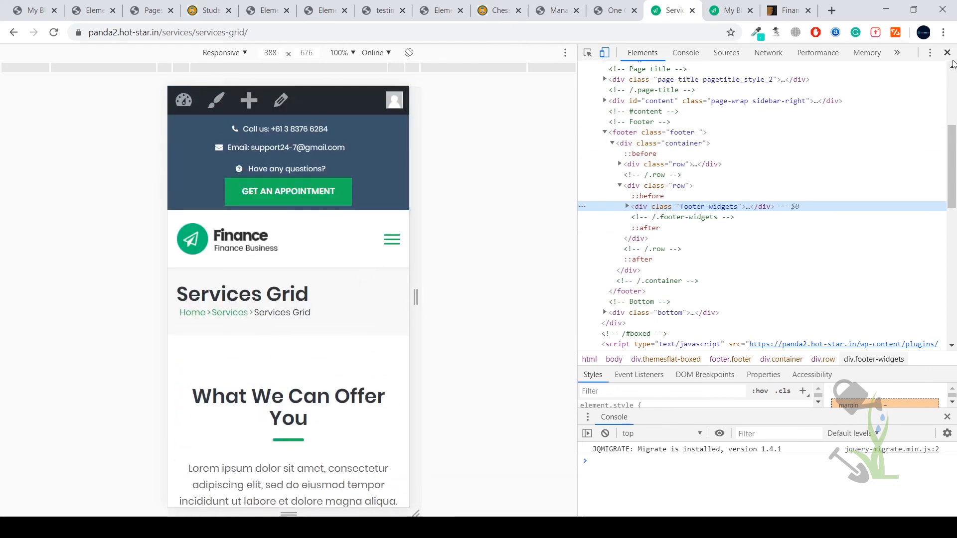
click(948, 53)
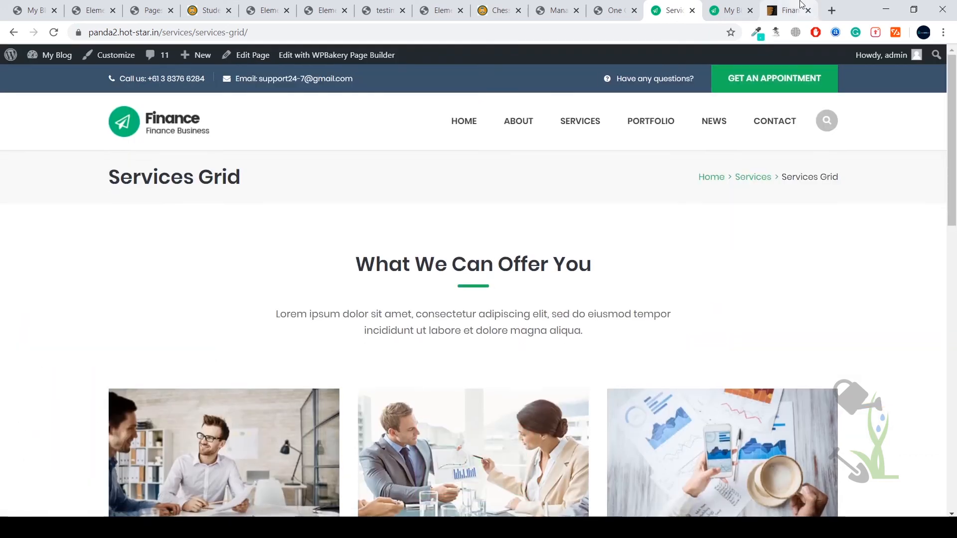
Check the Finance theme's price on its ThemeForest page and look through the theme's Srmehranclub product page for comparison
click(791, 10)
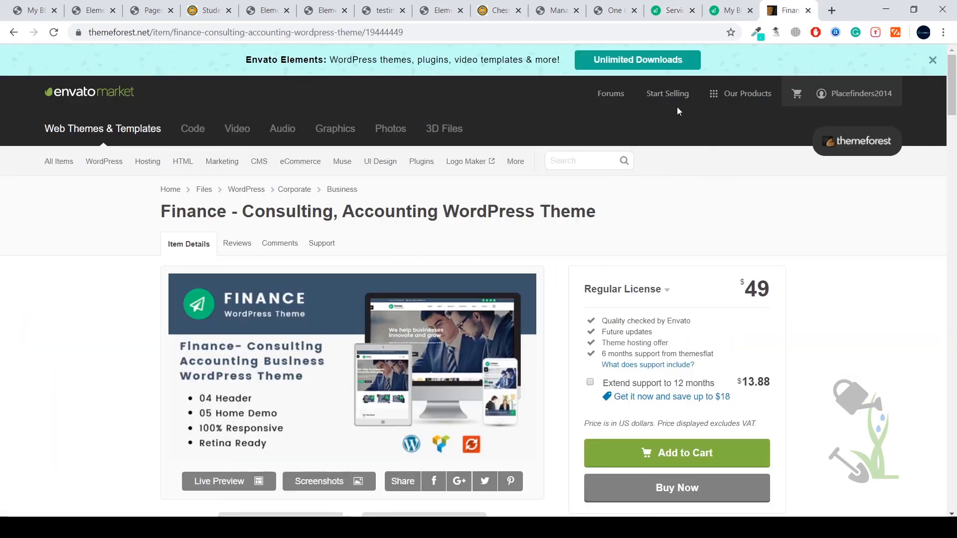
double_click(763, 289)
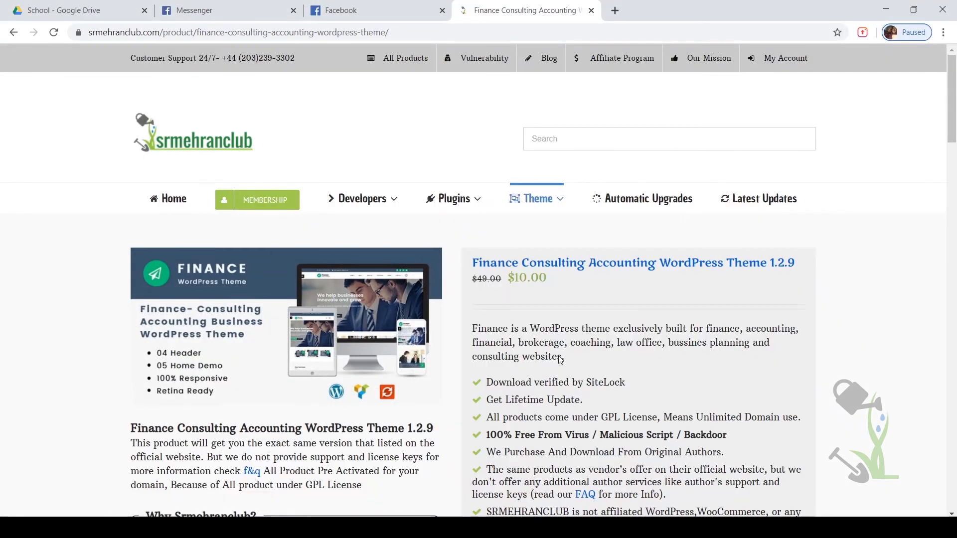
scroll(562, 292, down, 4)
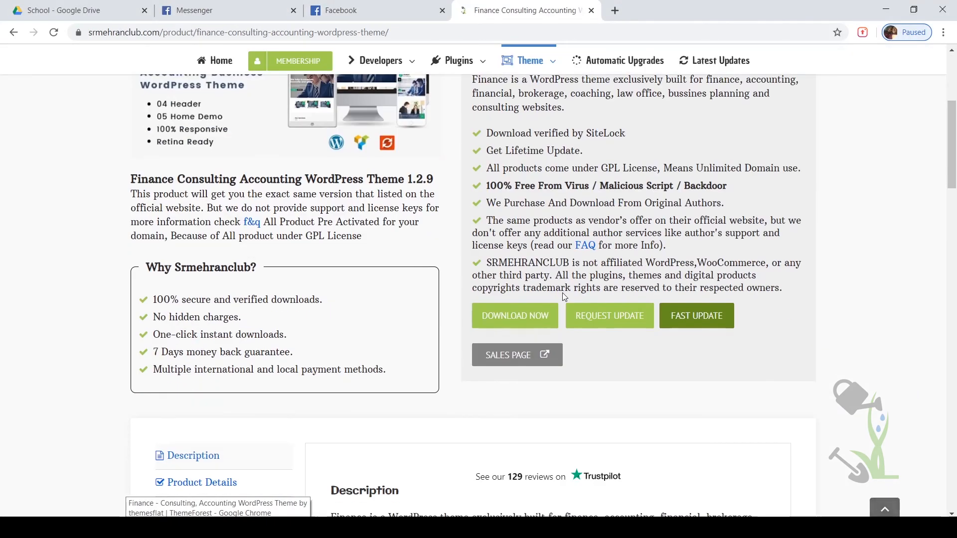
scroll(562, 292, up, 4)
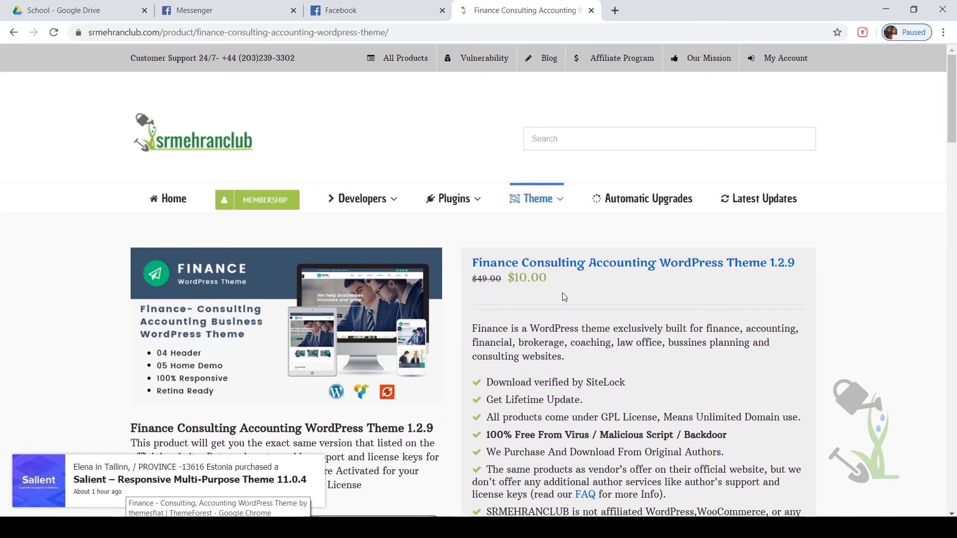
scroll(562, 296, down, 5)
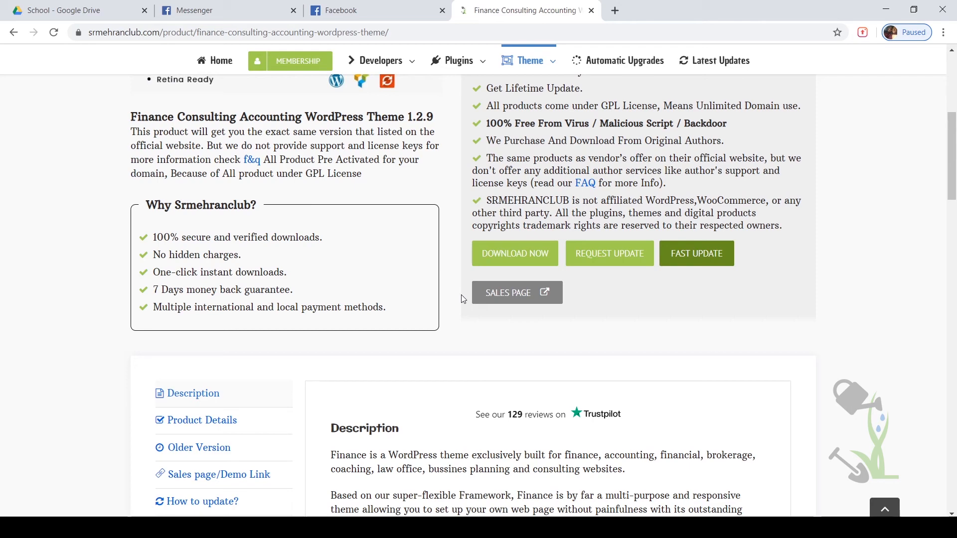
scroll(464, 299, up, 5)
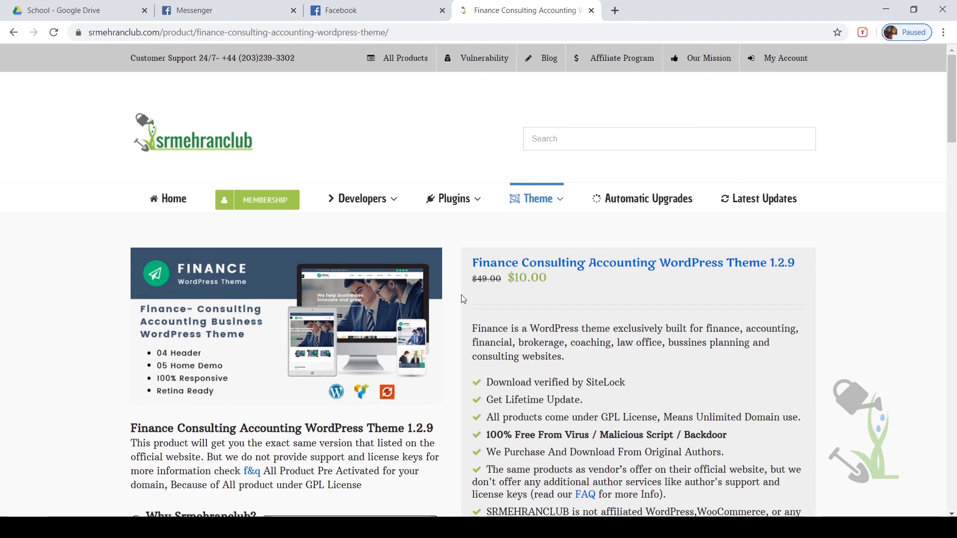
Open the Srmehranclub membership page and look through its plans, highlighting the Lifetime plan's name and reading its terms
click(264, 200)
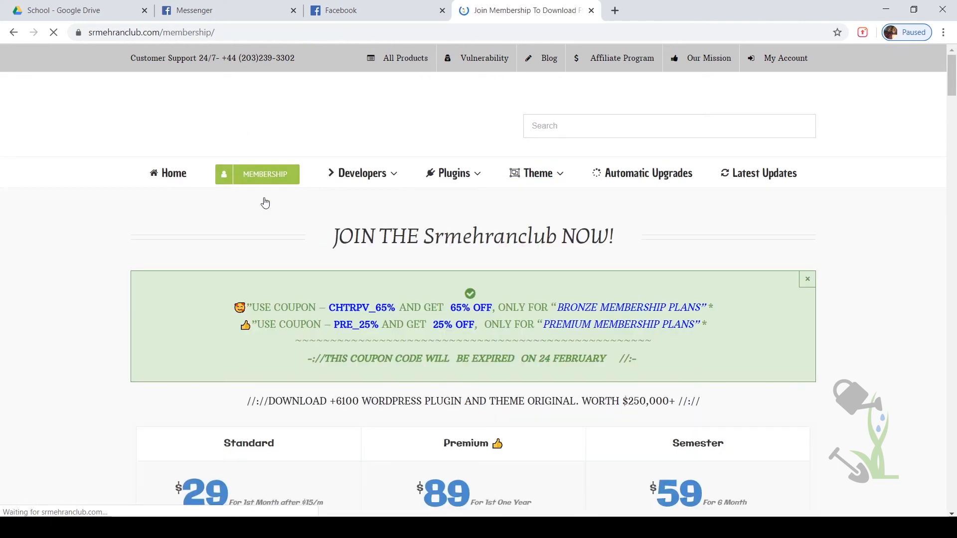
scroll(525, 213, down, 10)
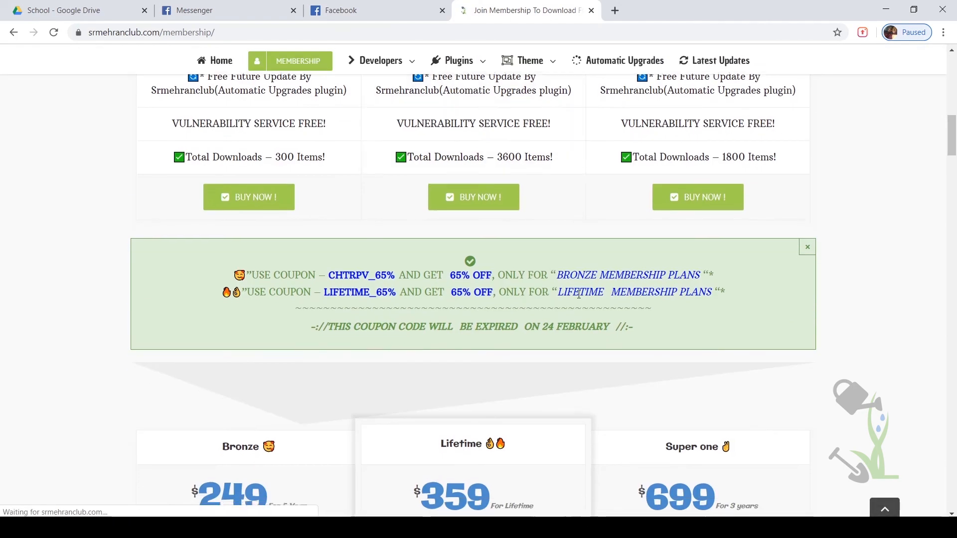
scroll(579, 295, down, 5)
drag(428, 201, 514, 201)
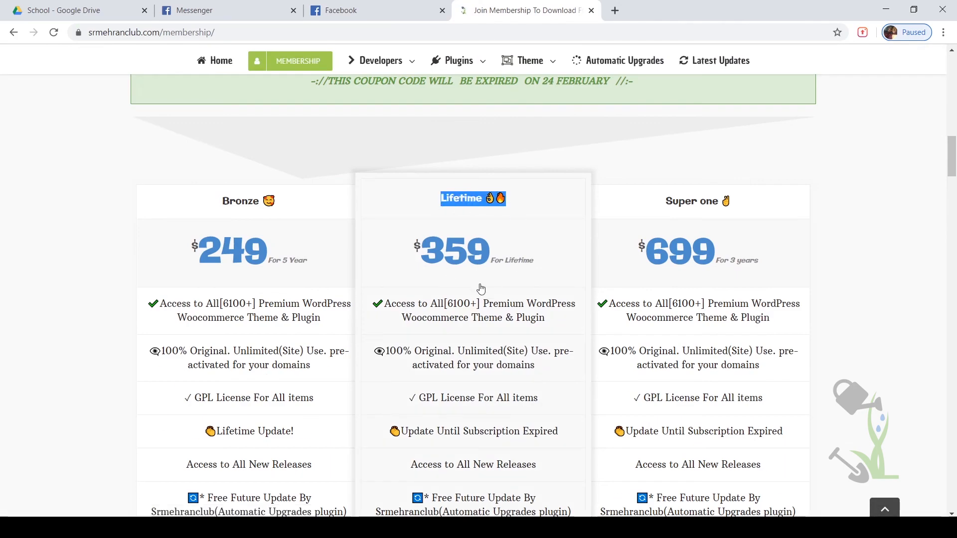
scroll(496, 229, down, 6)
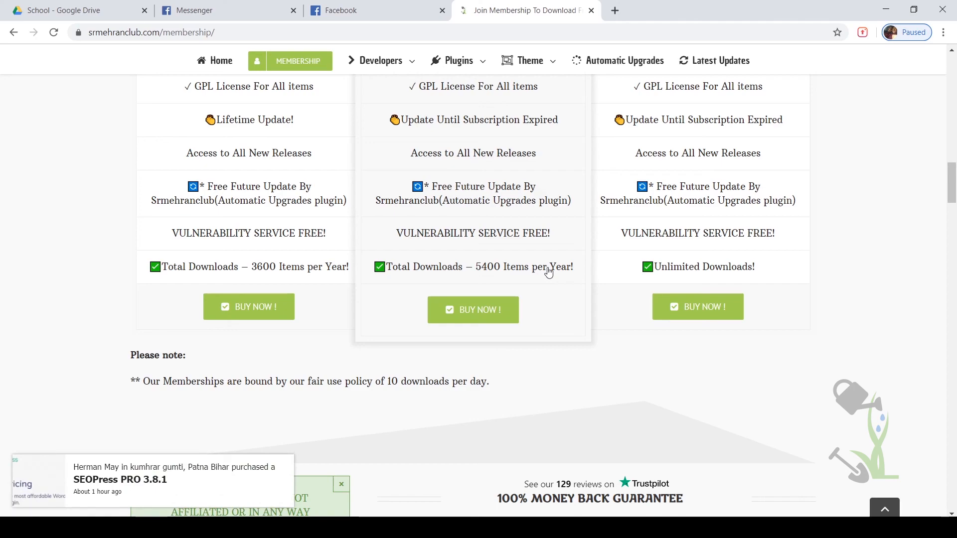
scroll(548, 272, down, 6)
scroll(549, 272, up, 18)
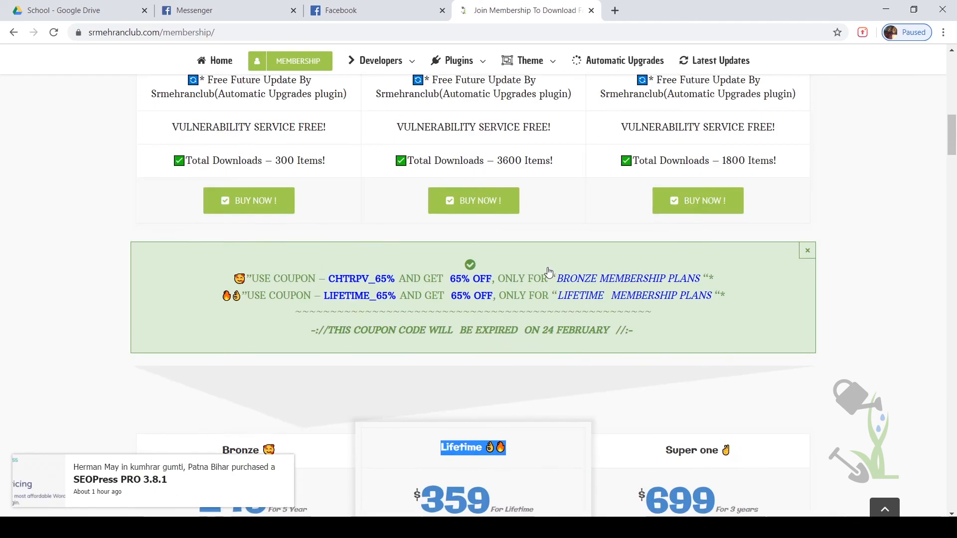
scroll(549, 272, up, 15)
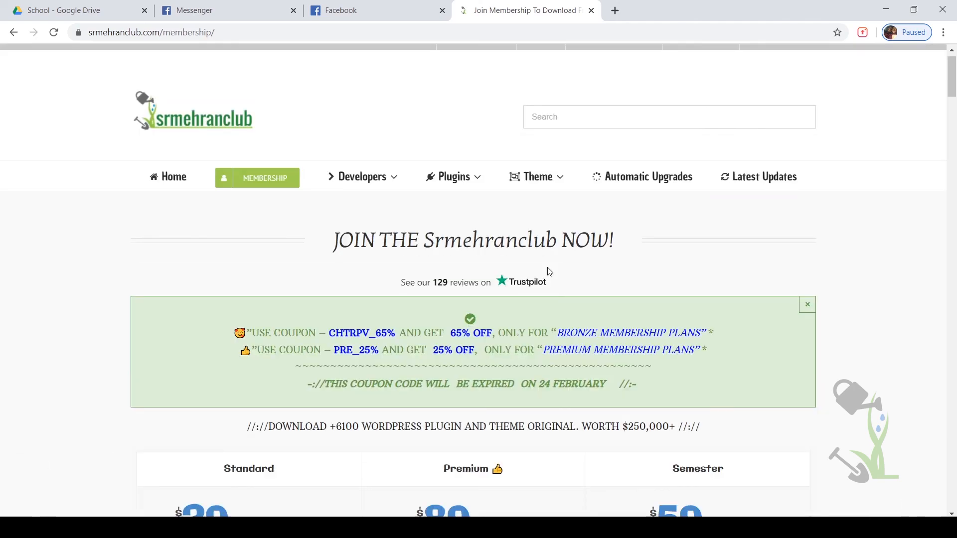
Examine the Standard, Premium and Semester membership plans and highlight the line about the plugins and themes available for download
scroll(550, 271, down, 6)
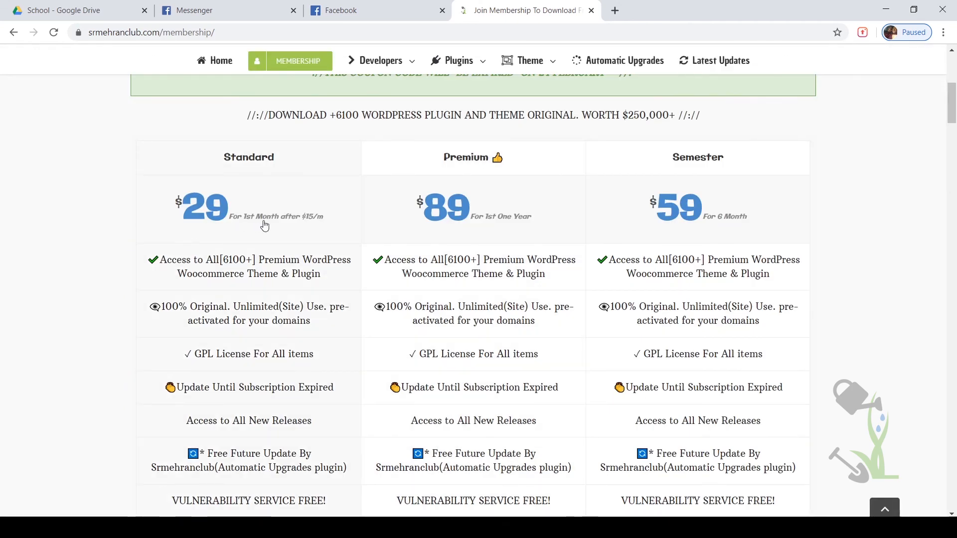
scroll(265, 226, down, 2)
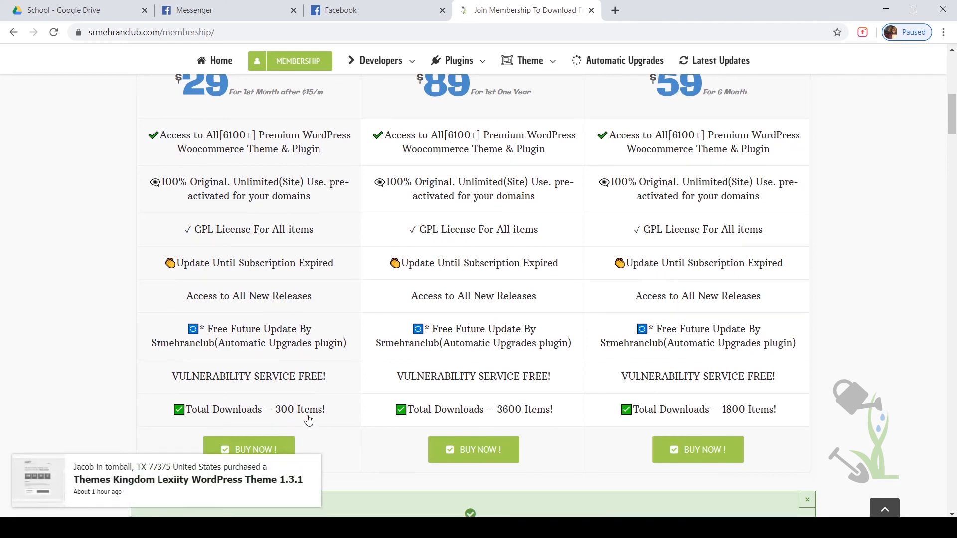
scroll(308, 421, up, 5)
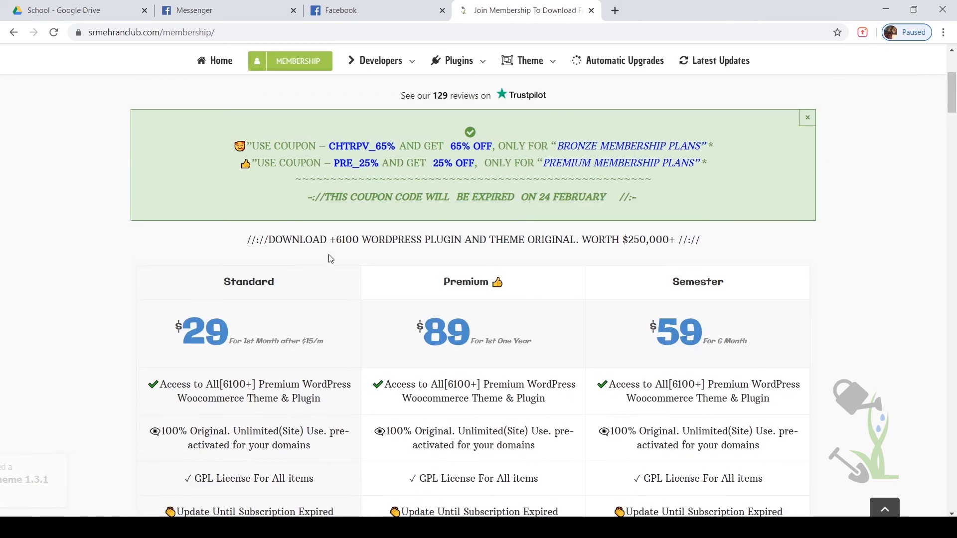
drag(334, 243, 588, 251)
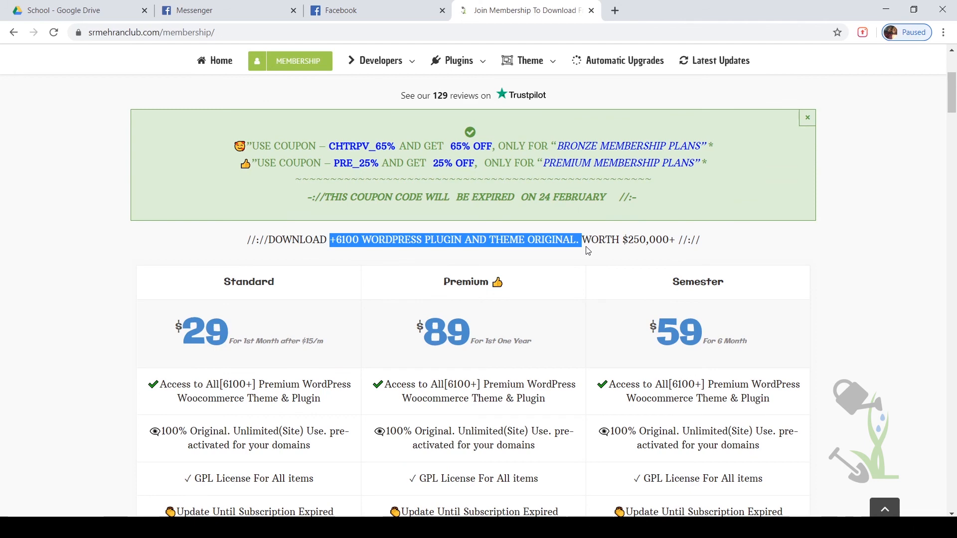
scroll(588, 251, up, 3)
scroll(586, 251, down, 5)
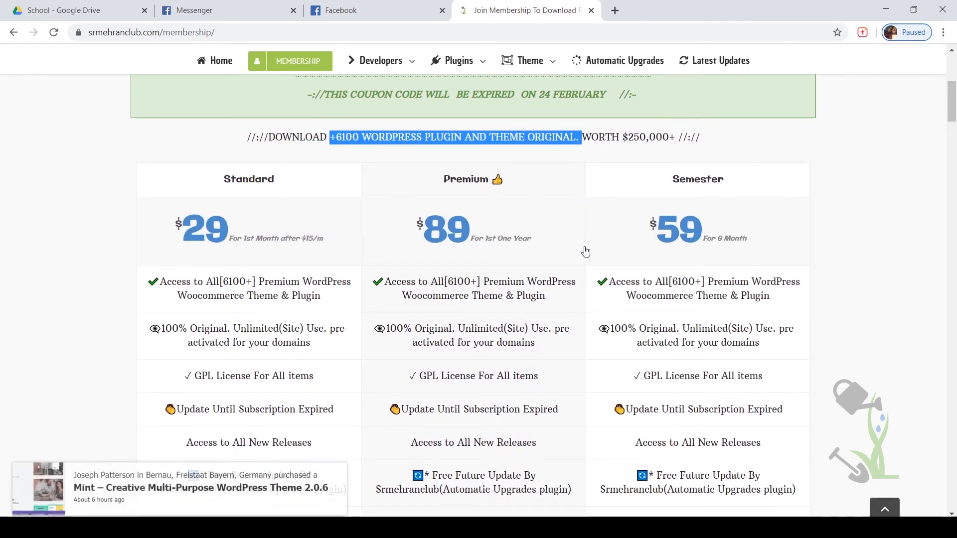